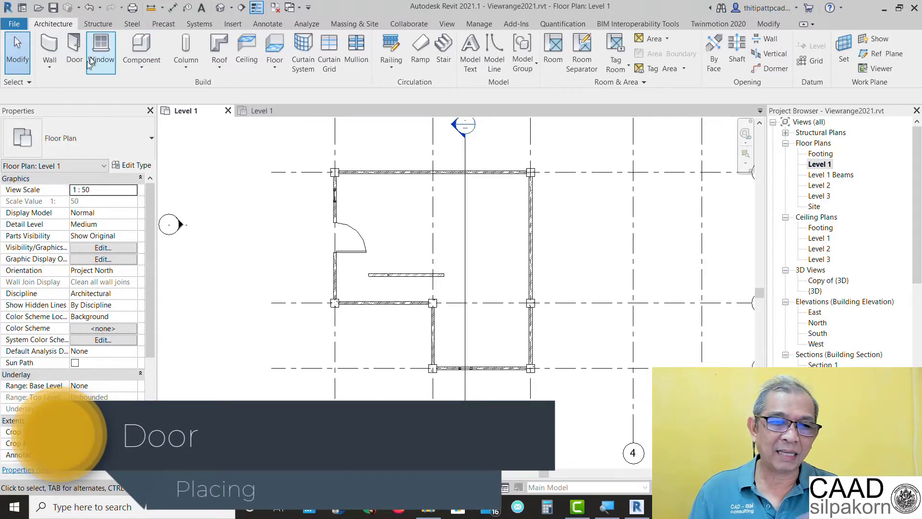
Step: Start the Door tool with the 0915 x 2134mm flush type, then bring up Load Family
left_click(74, 51)
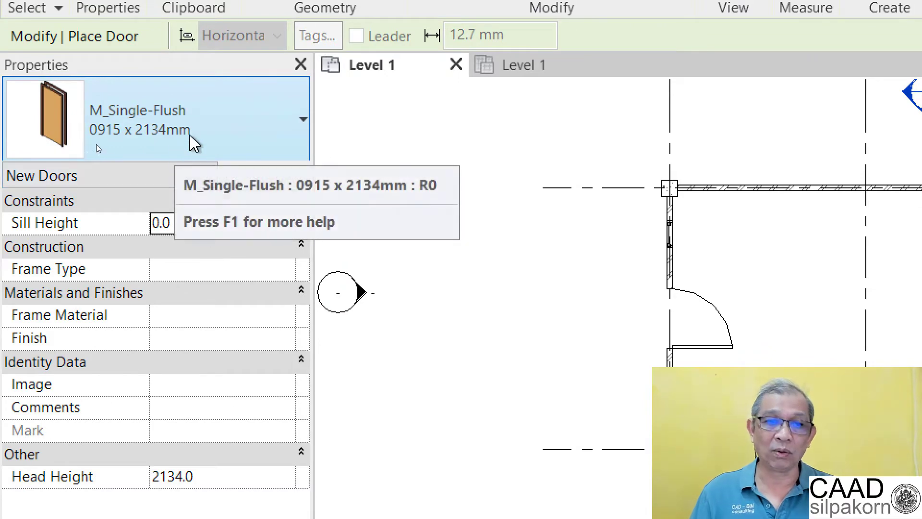
left_click(287, 132)
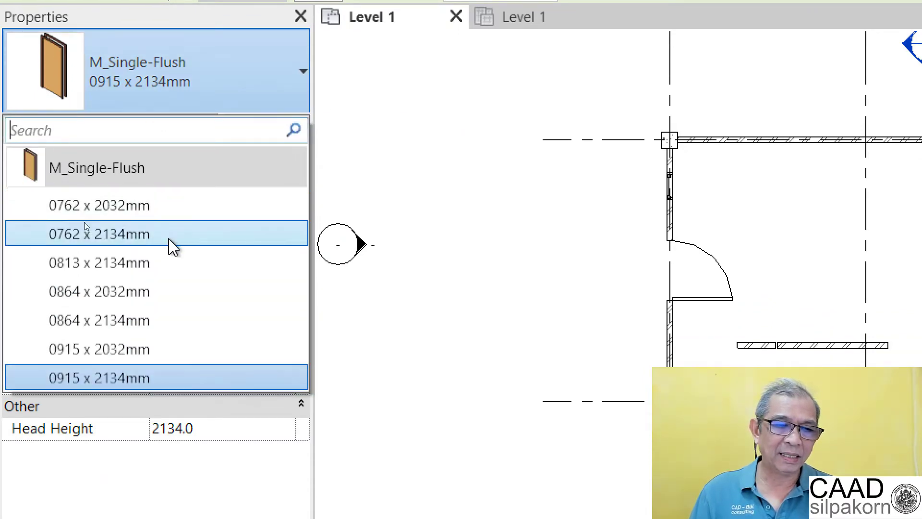
left_click(272, 65)
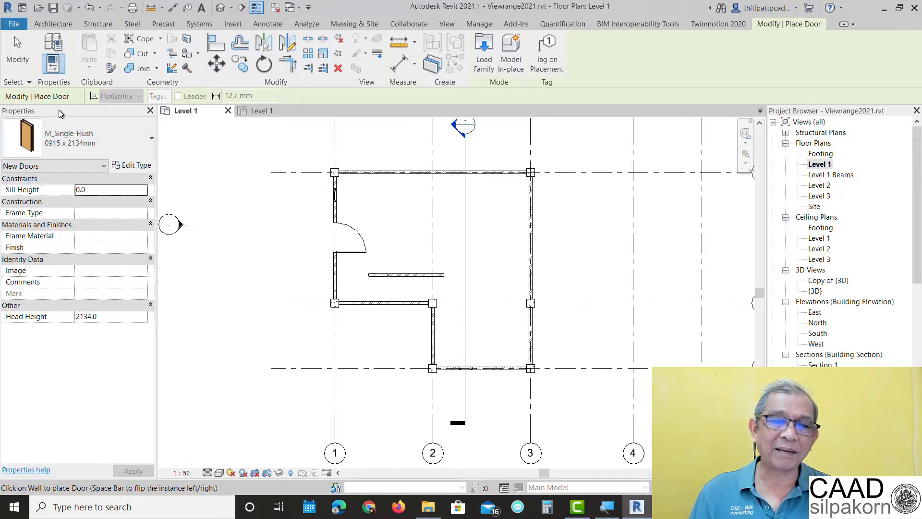
left_click(484, 53)
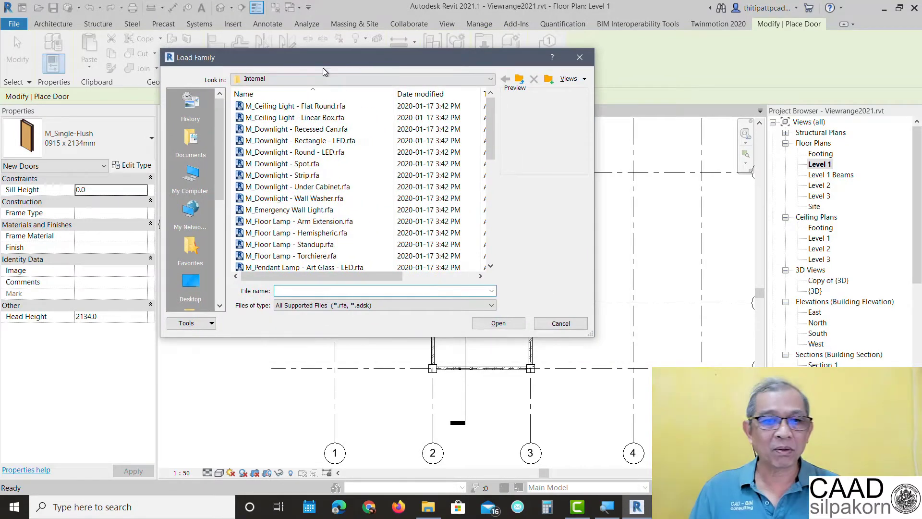
Step: Browse the English library's Doors folder, previewing families down toward M_Door-Single-Panel.rfa
left_click(320, 81)
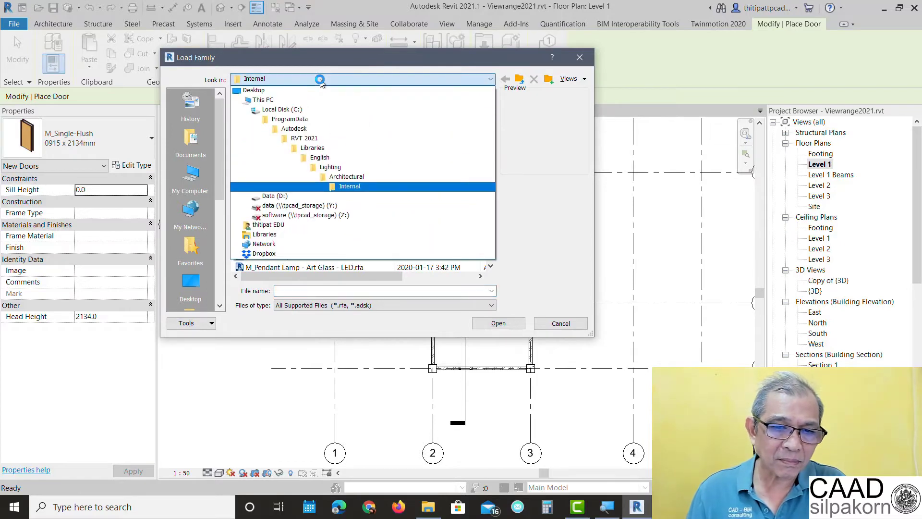
left_click(335, 159)
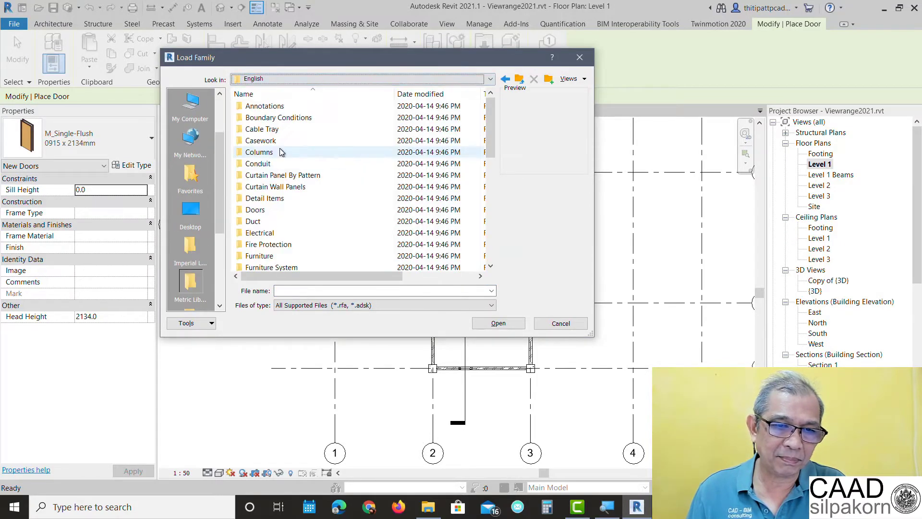
double_click(269, 211)
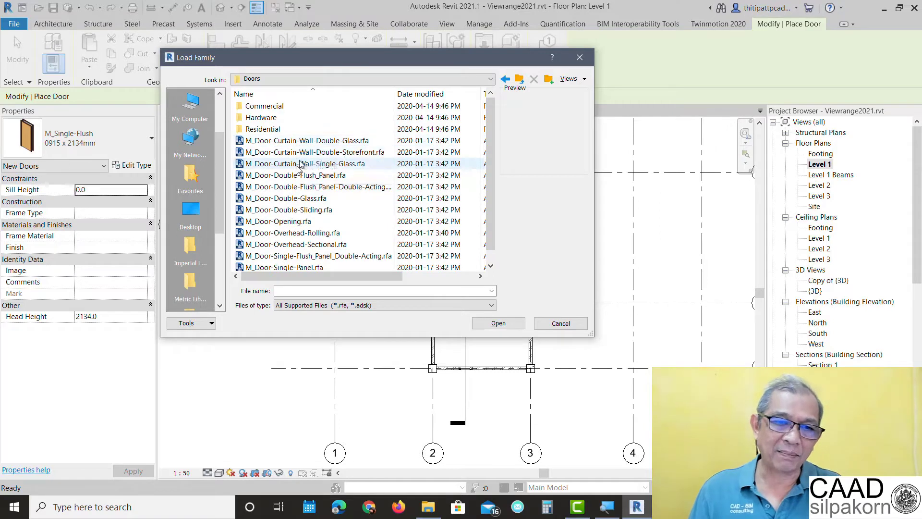
left_click(315, 142)
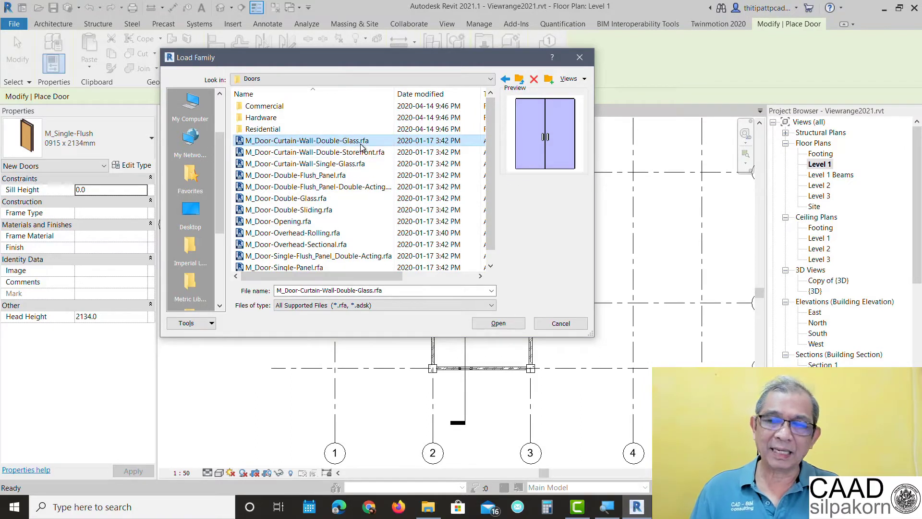
mouse_move(362, 147)
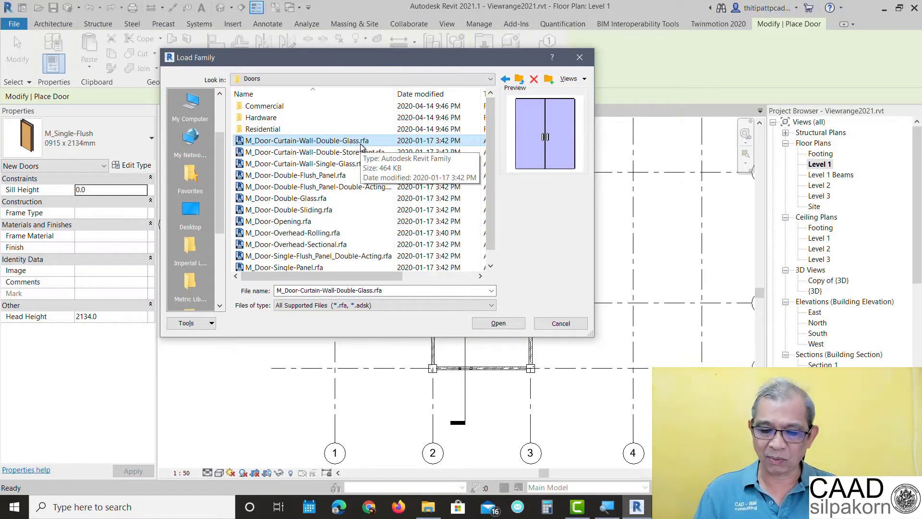
key("Down")
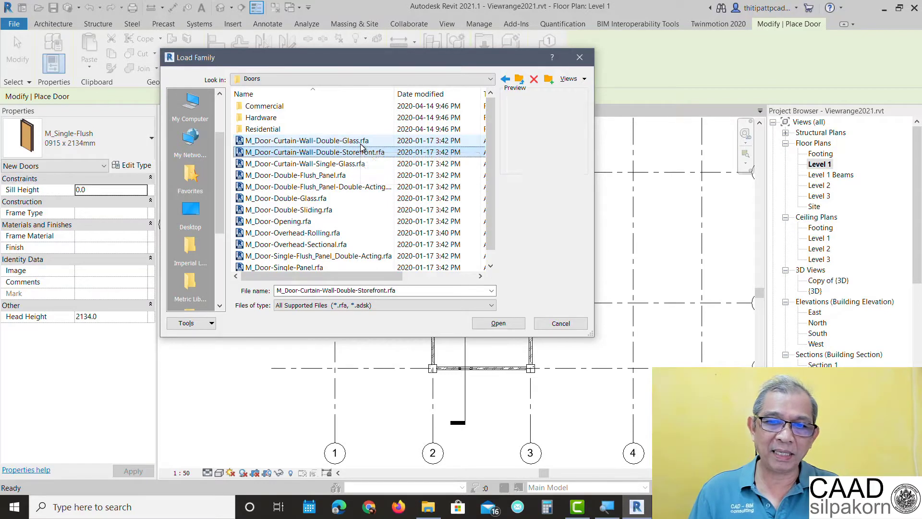
key("Down")
key("Down")
key("Down")
key("Down")
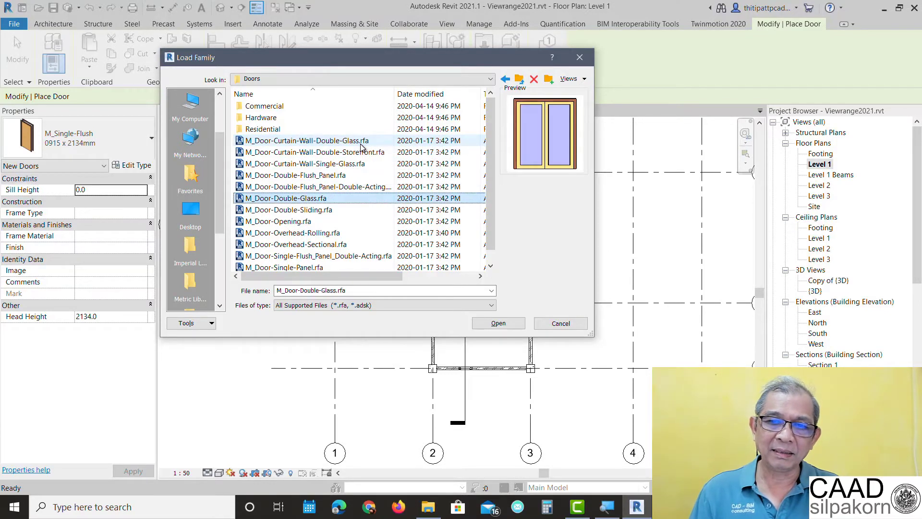
key("Down")
key("Down")
key("Down")
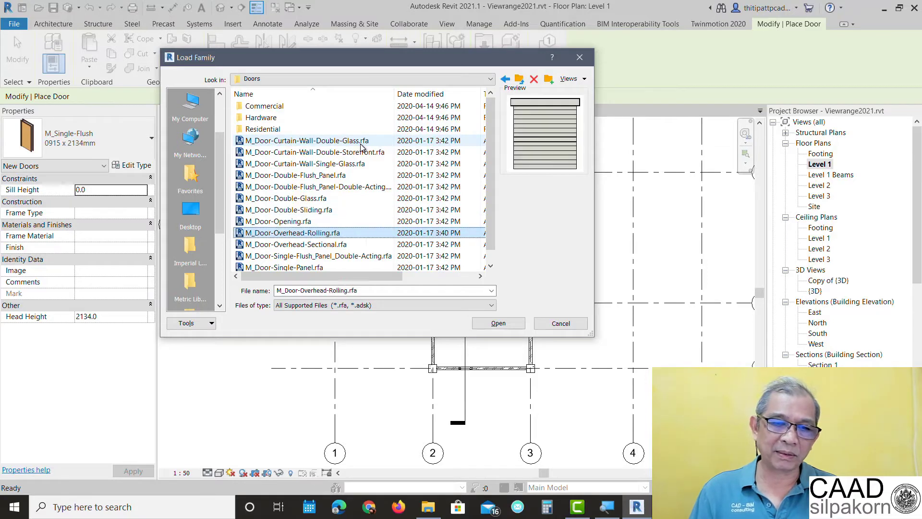
key("Down")
key("Down")
key("Down")
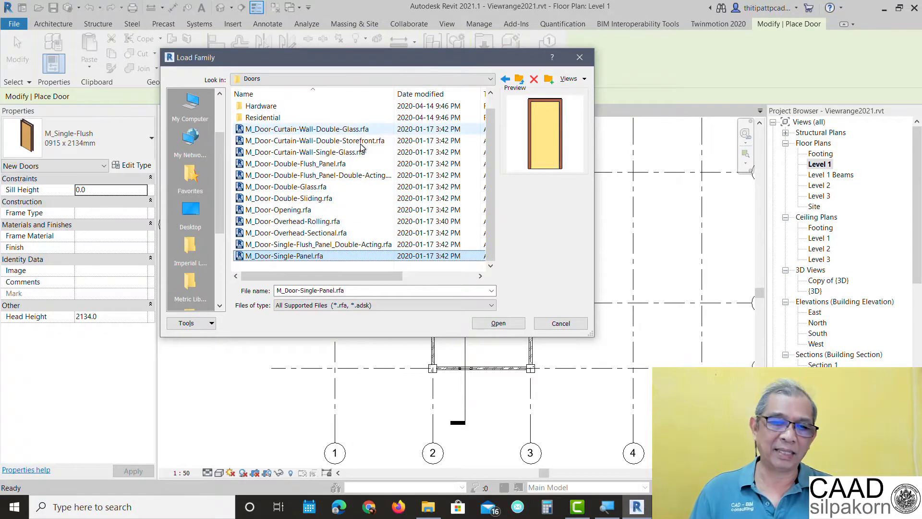
Step: Load M_Door-Single-Panel.rfa with only its 750 x 2000mm and 850 x 2000mm types
left_click(500, 324)
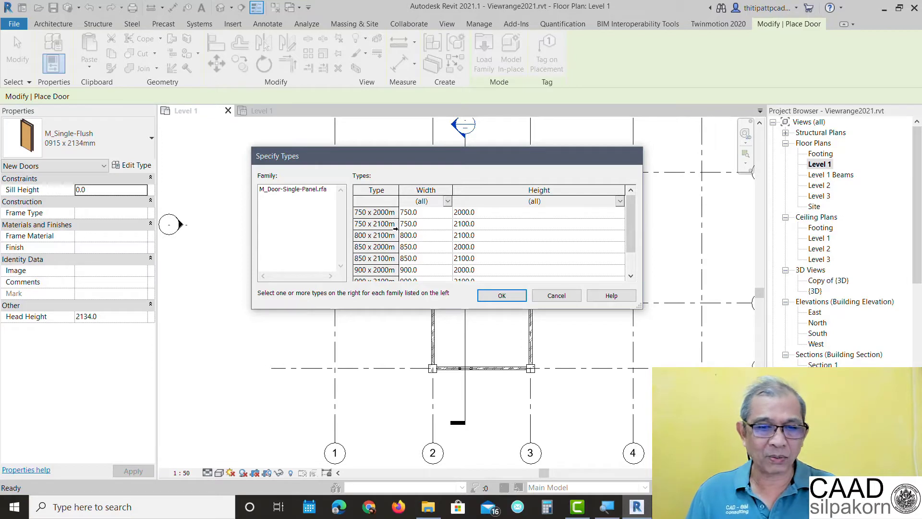
left_click(372, 212)
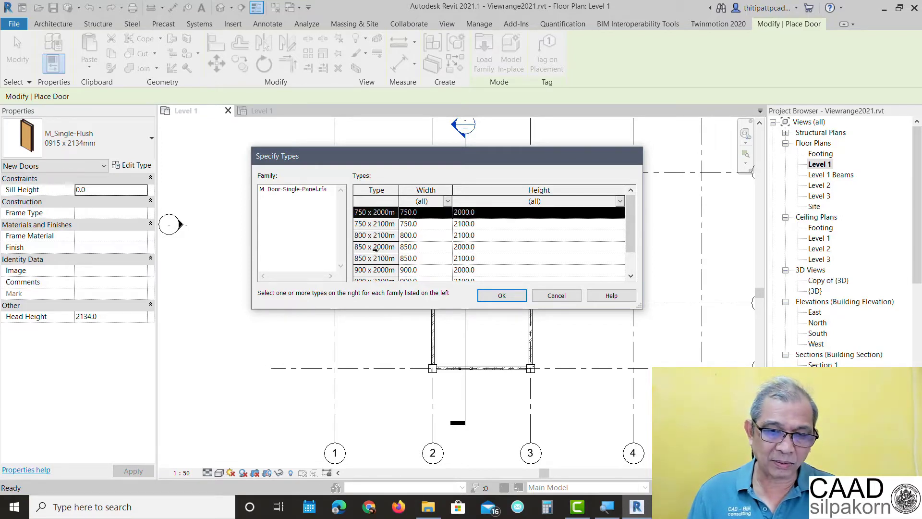
left_click(375, 248, "ctrl")
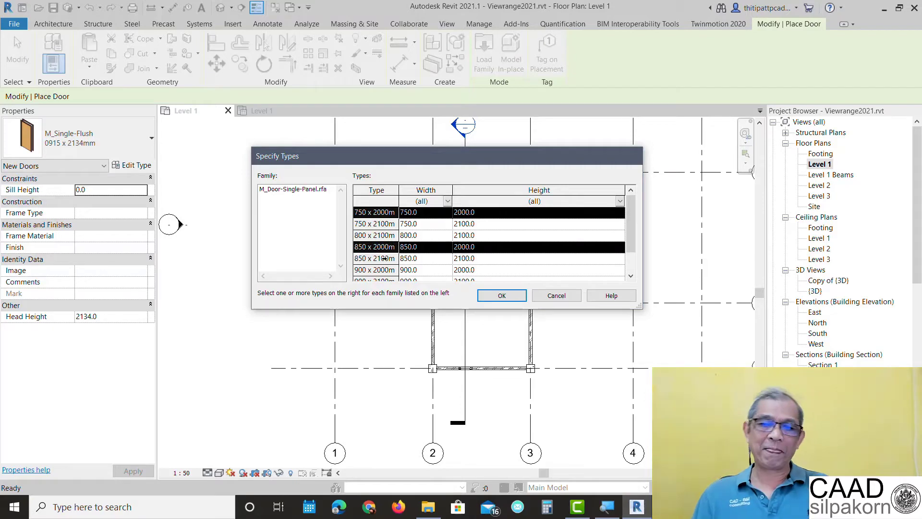
left_click(500, 296)
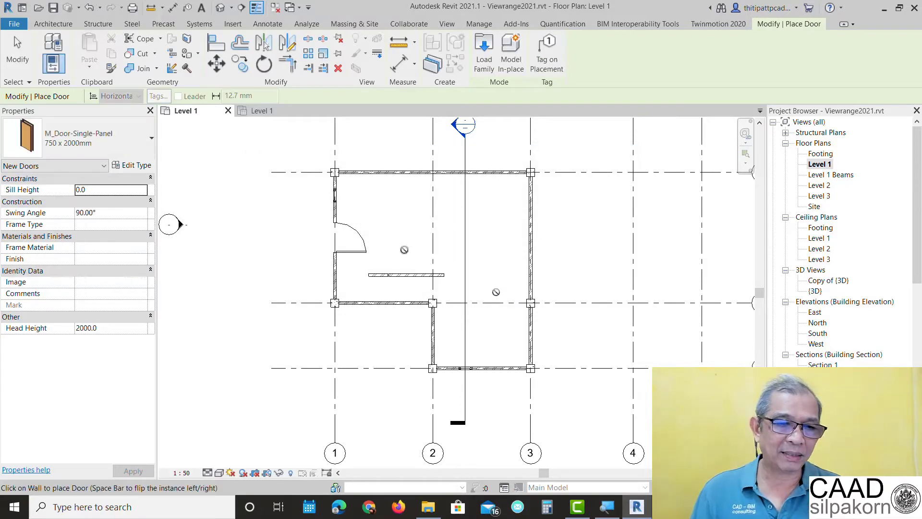
Step: Place an M_Door-Single-Panel 850 x 2000mm door in the top wall near the left corner
left_click(135, 144)
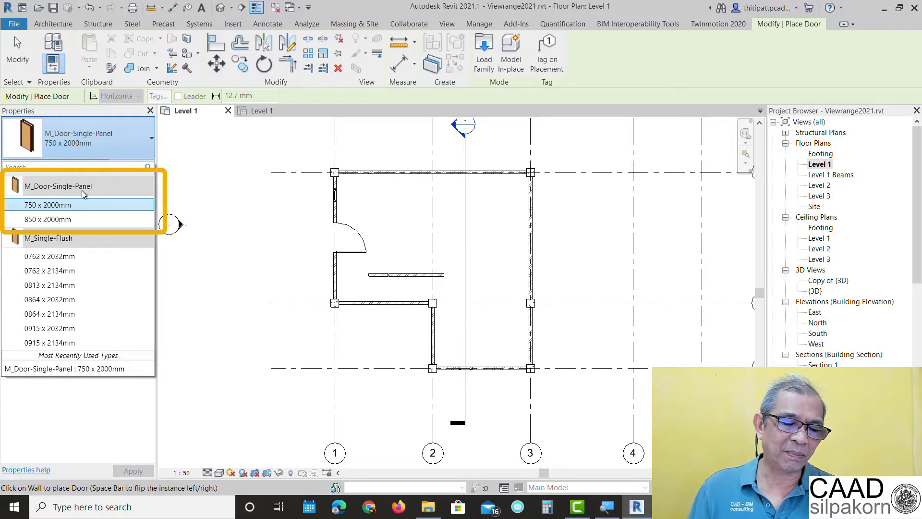
left_click(52, 220)
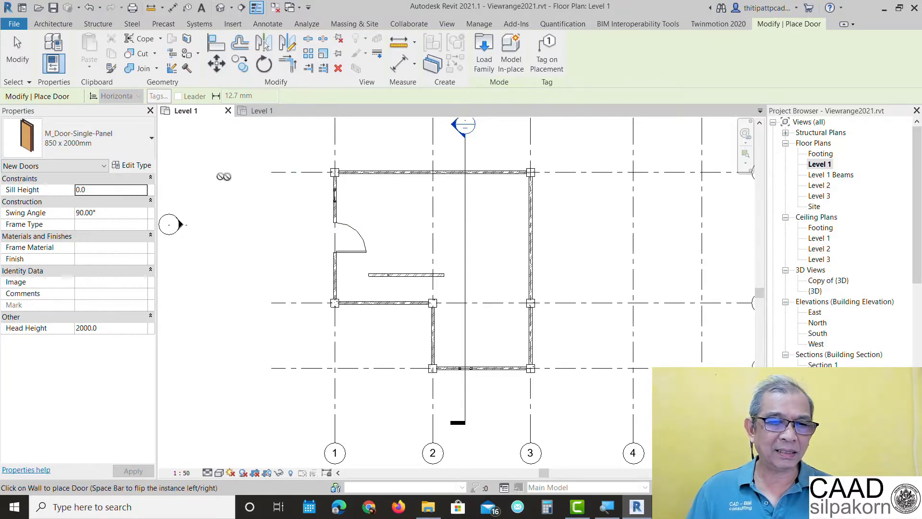
scroll(256, 180, "up", 1)
scroll(256, 180, "up", 1)
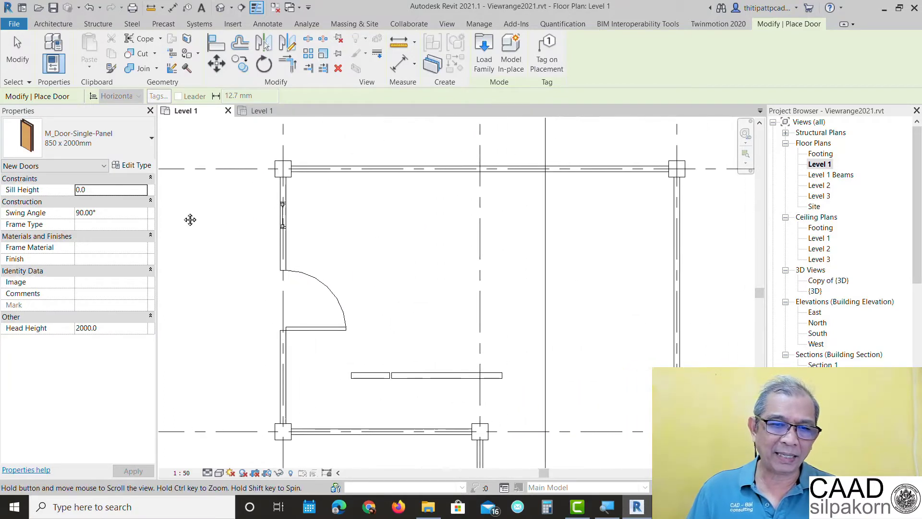
scroll(189, 218, "up", 1)
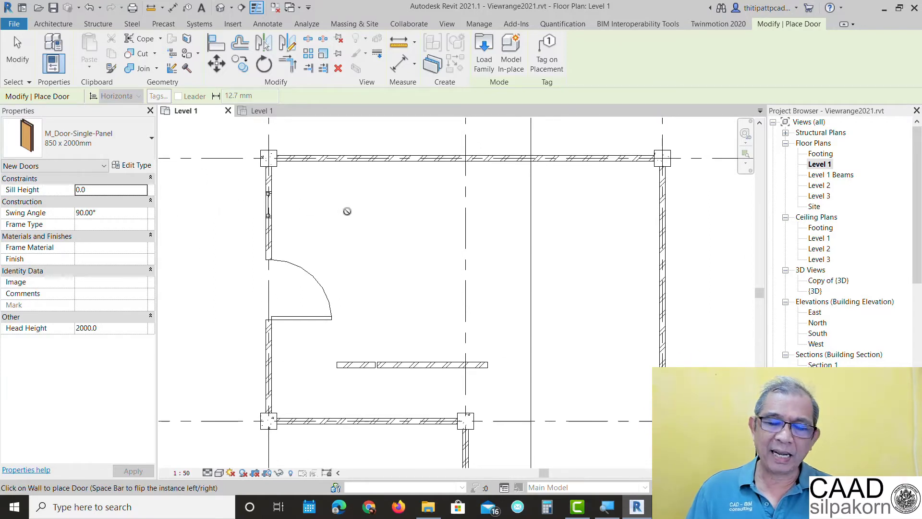
left_click(347, 211)
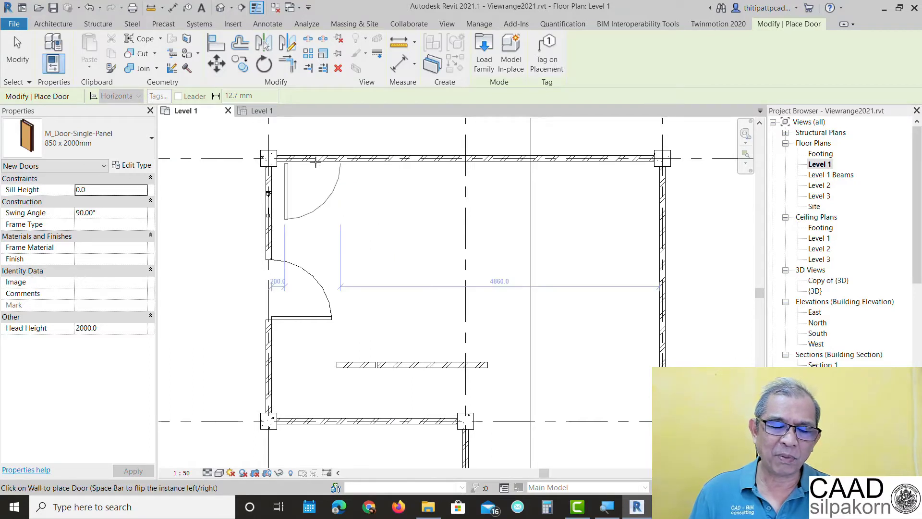
middle_click_drag(322, 153, 304, 205)
scroll(304, 205, "up", 2)
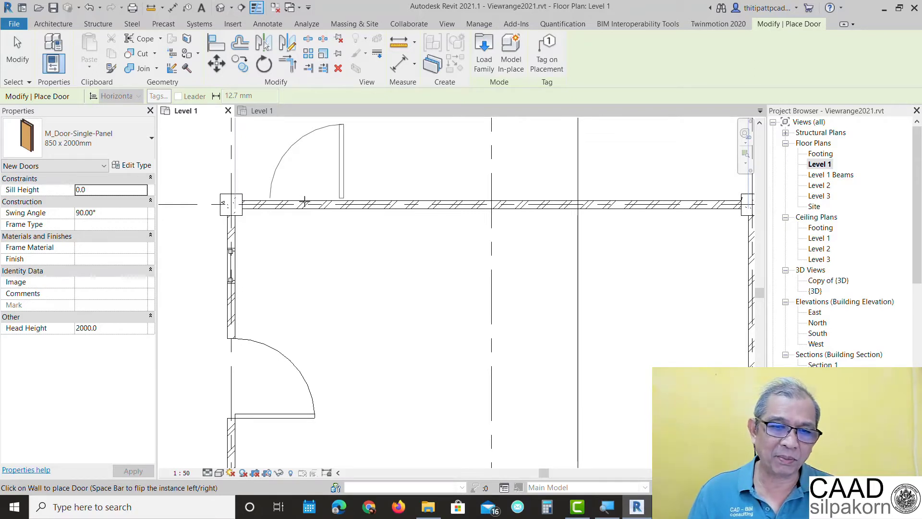
left_click(304, 201)
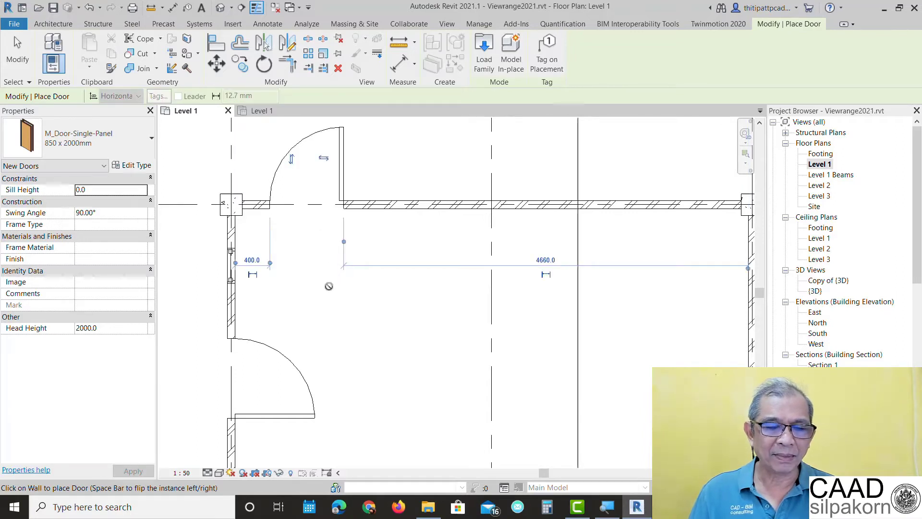
middle_click_drag(305, 206, 319, 251)
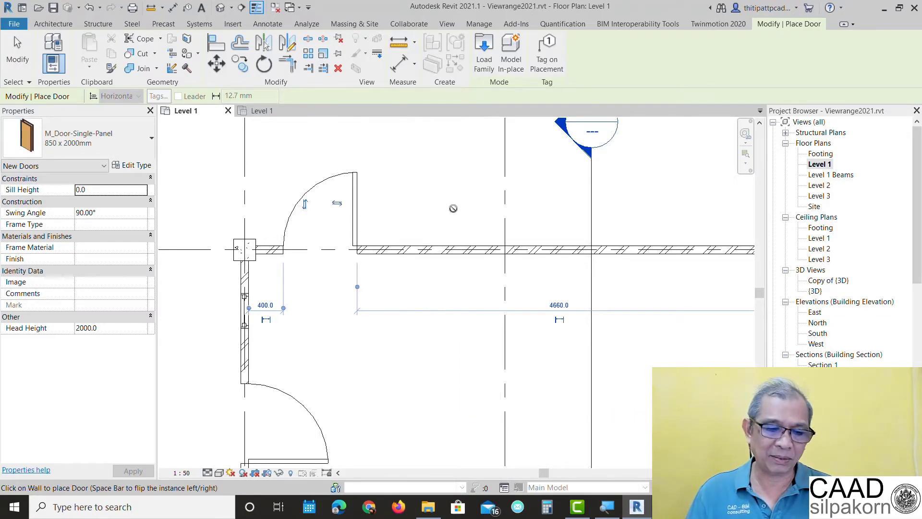
key("Escape")
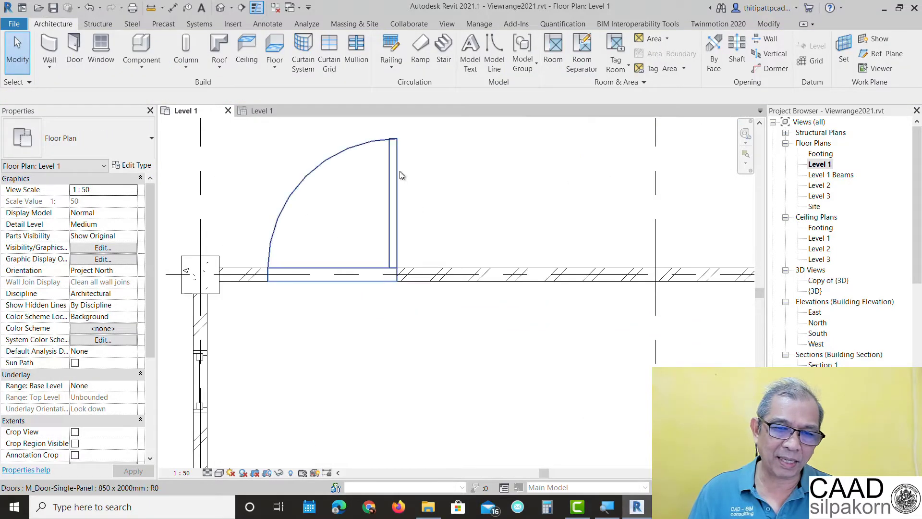
left_click(398, 176)
middle_click_drag(437, 212, 464, 232)
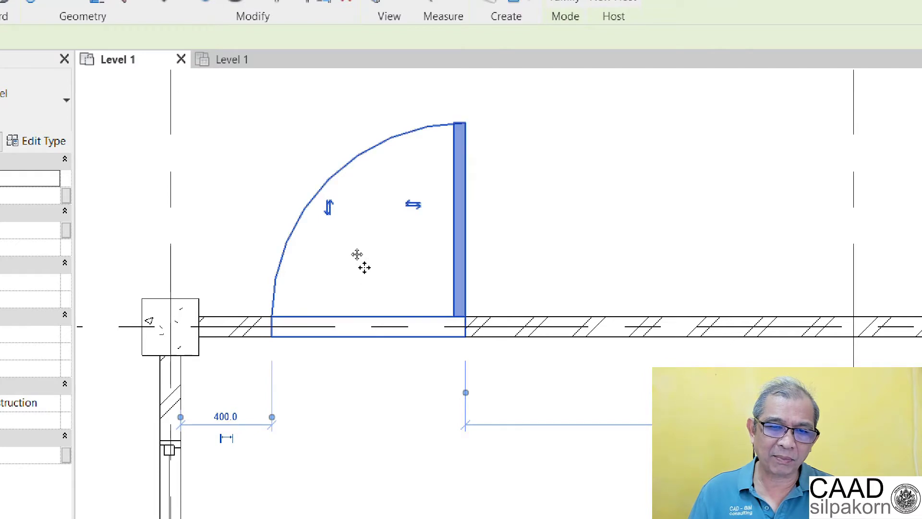
middle_click_drag(359, 257, 358, 208)
left_click(315, 140)
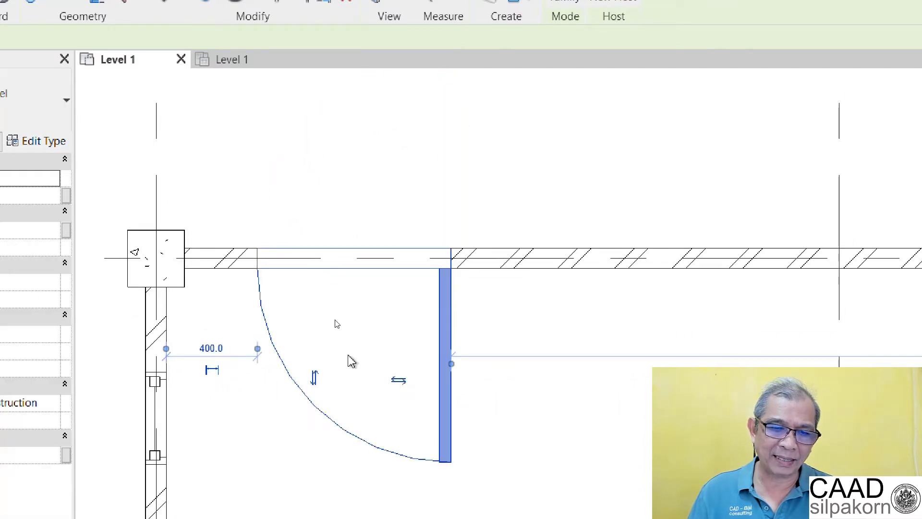
left_click(315, 378)
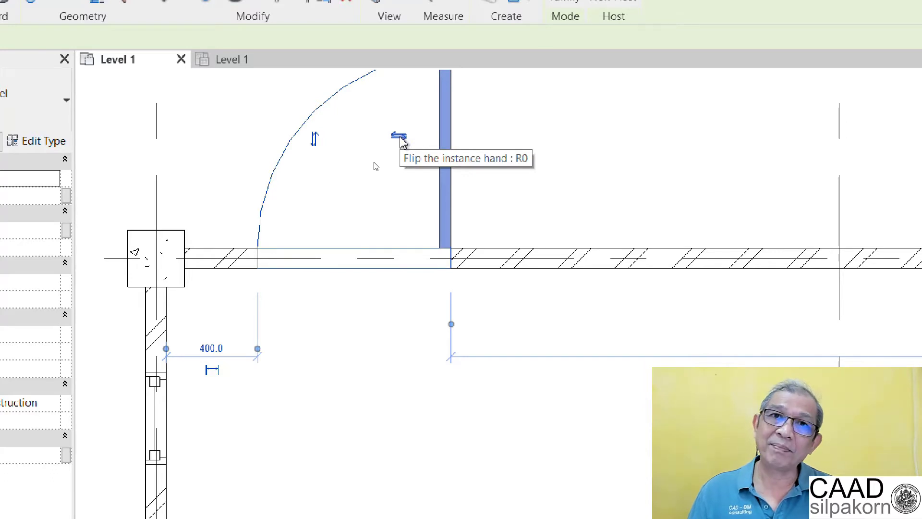
left_click(399, 137)
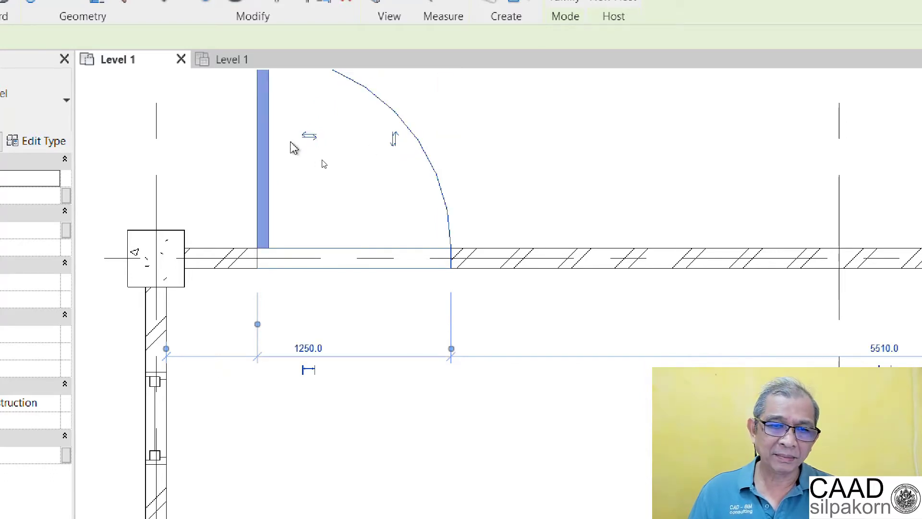
left_click(310, 136)
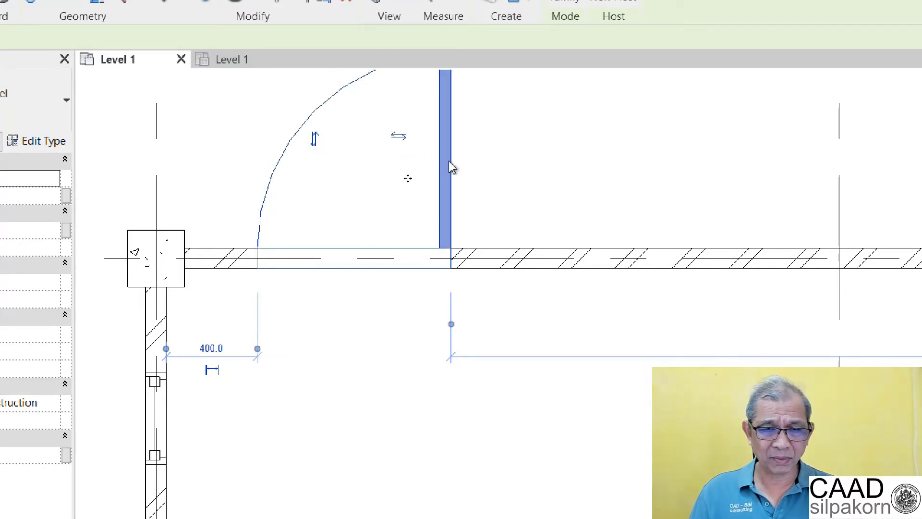
left_click(399, 138)
left_click(308, 139)
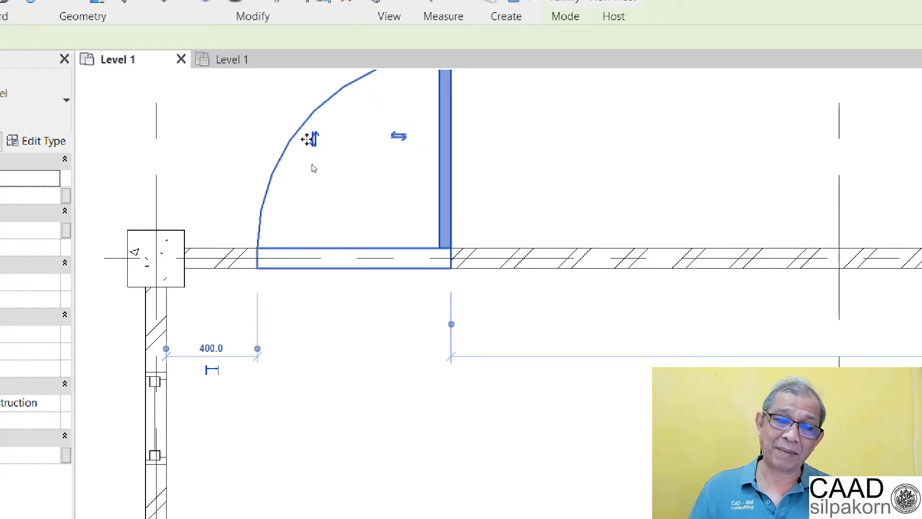
left_click(315, 140)
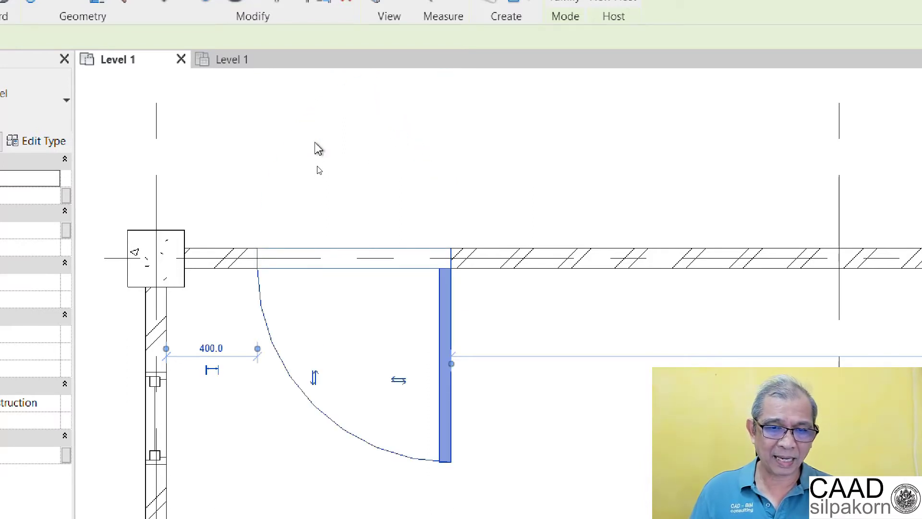
left_click(315, 377)
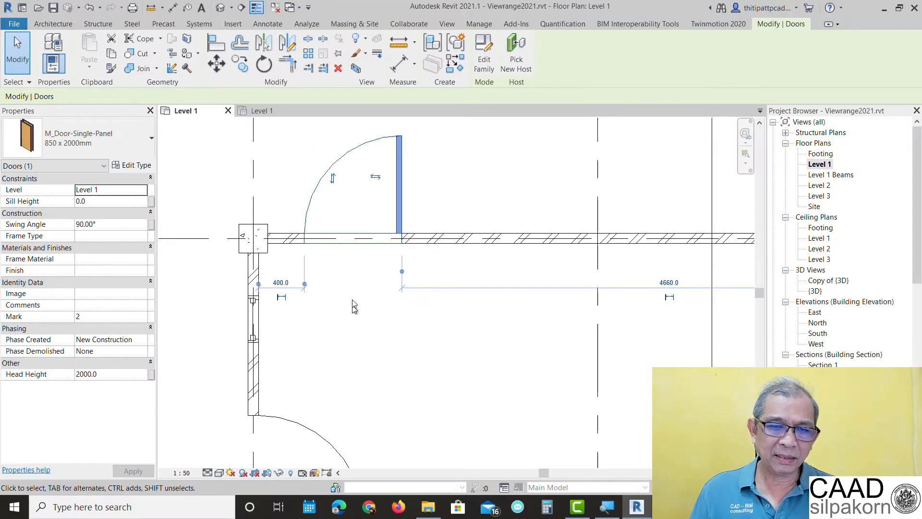
middle_click_drag(353, 306, 341, 315)
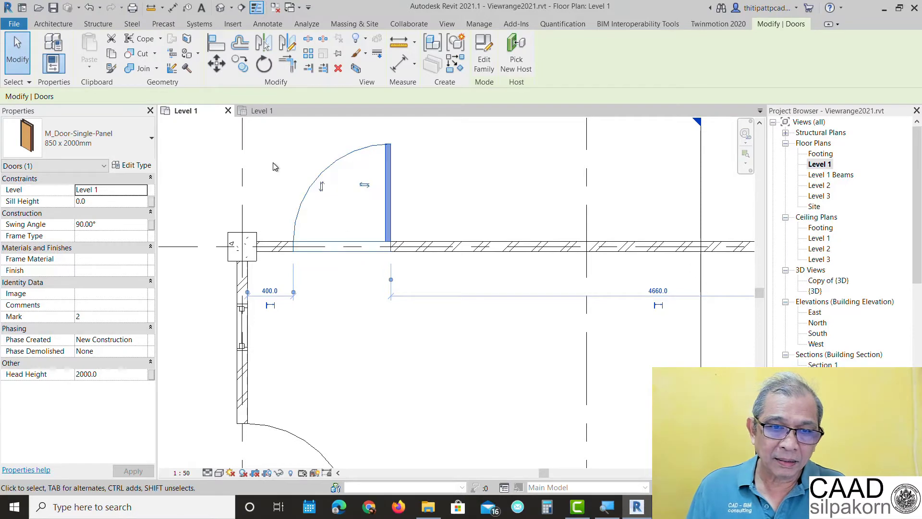
mouse_move(375, 326)
middle_mouse_down()
mouse_move(351, 273)
mouse_move(379, 329)
mouse_move(356, 172)
mouse_move(314, 88)
middle_mouse_up()
scroll(442, 262, "up", 2)
middle_click_drag(442, 262, 325, 177)
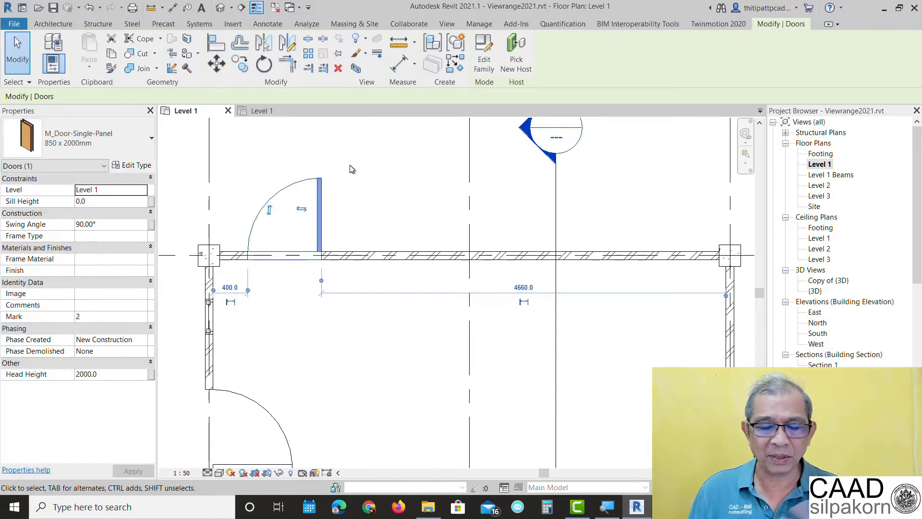
Step: Open the North elevation and zoom in on the brick wall
double_click(818, 323)
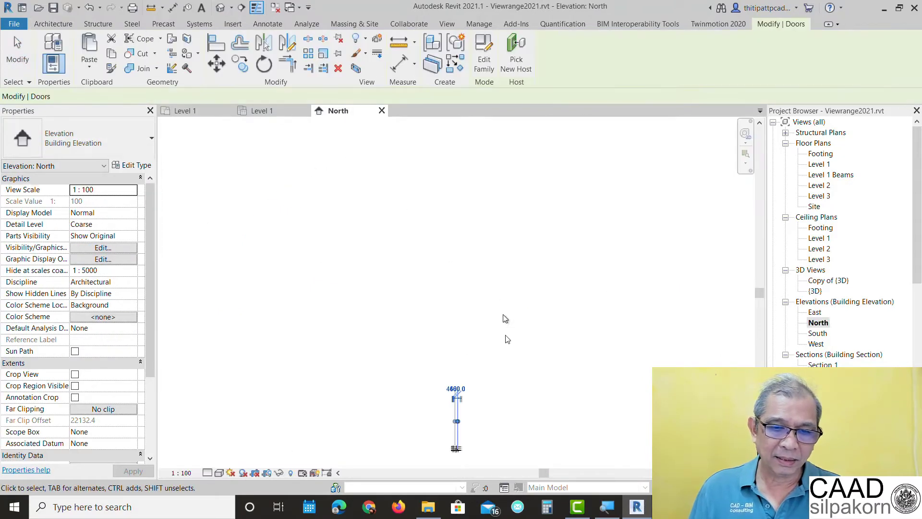
scroll(477, 435, "up", 2)
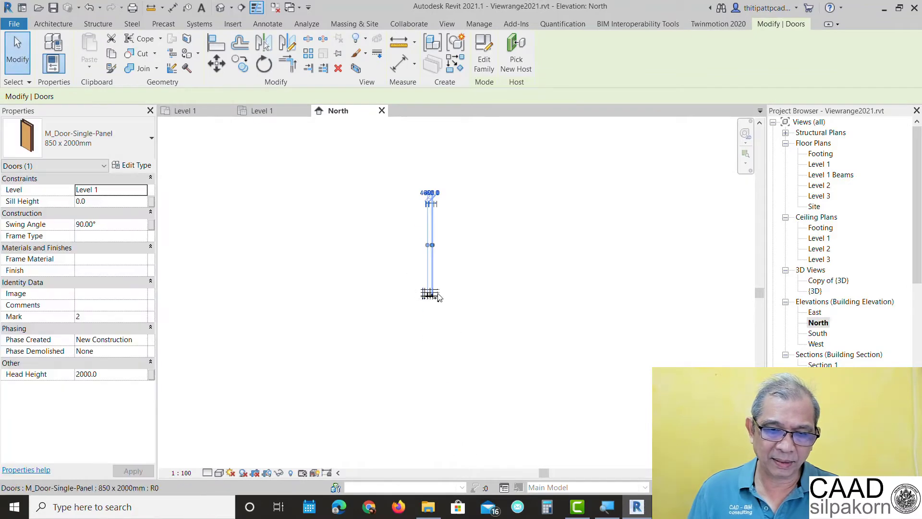
scroll(438, 297, "up", 1)
scroll(433, 300, "up", 2)
scroll(429, 302, "up", 2)
scroll(431, 306, "up", 2)
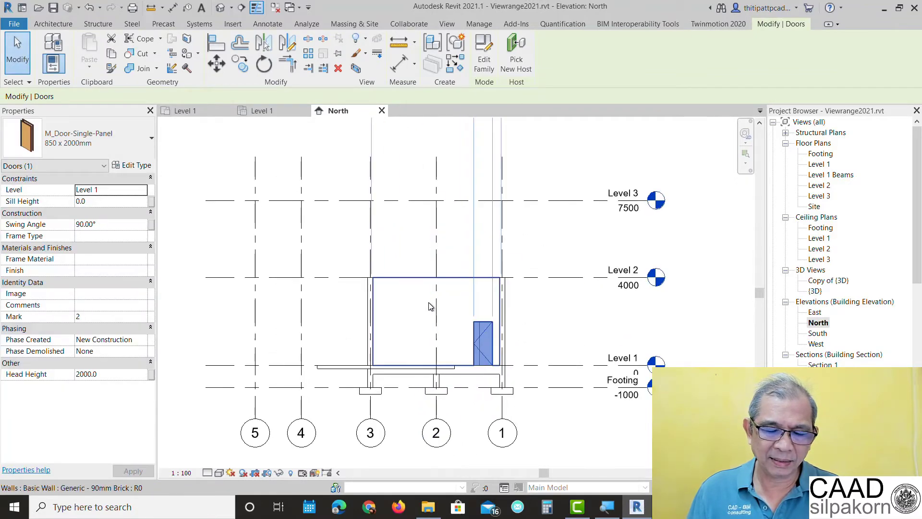
scroll(435, 320, "up", 1)
scroll(367, 243, "up", 2)
scroll(381, 265, "up", 1)
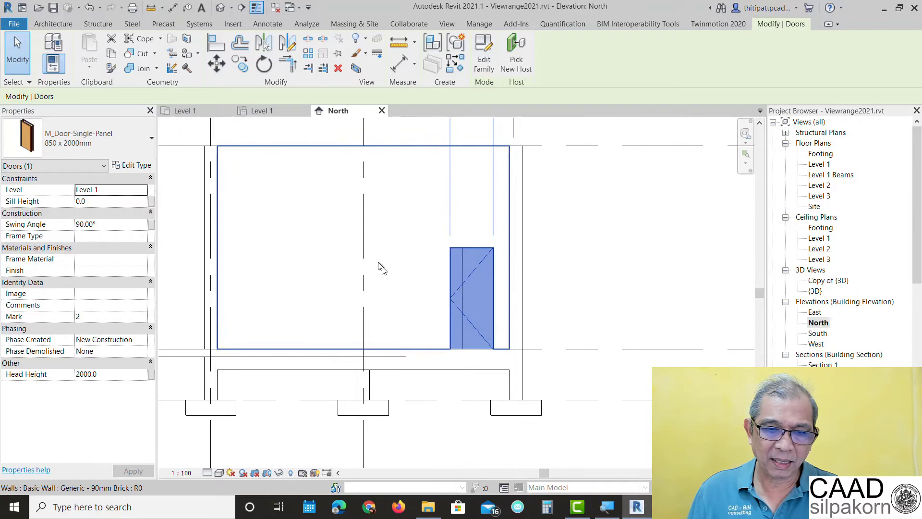
Step: Select the door in the brick wall and enter 100 as its Sill Height
left_click(571, 244)
left_click(481, 255)
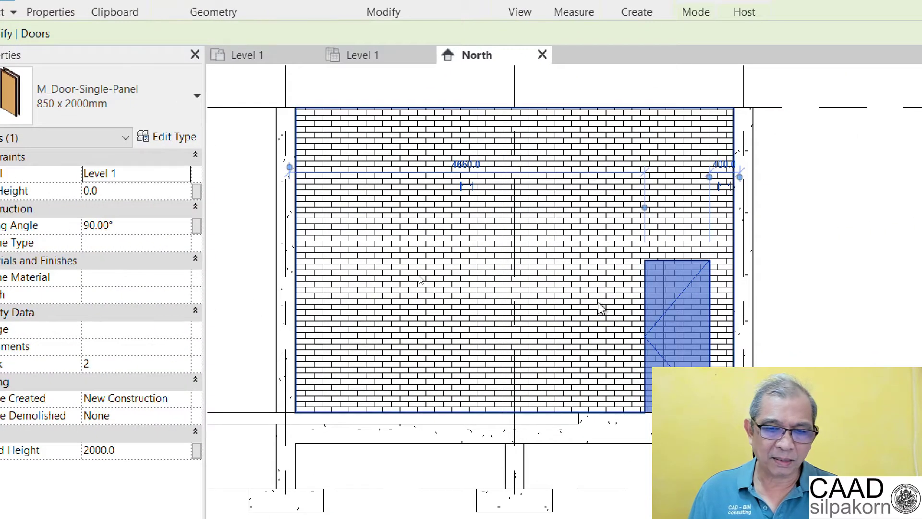
middle_click_drag(419, 279, 267, 226)
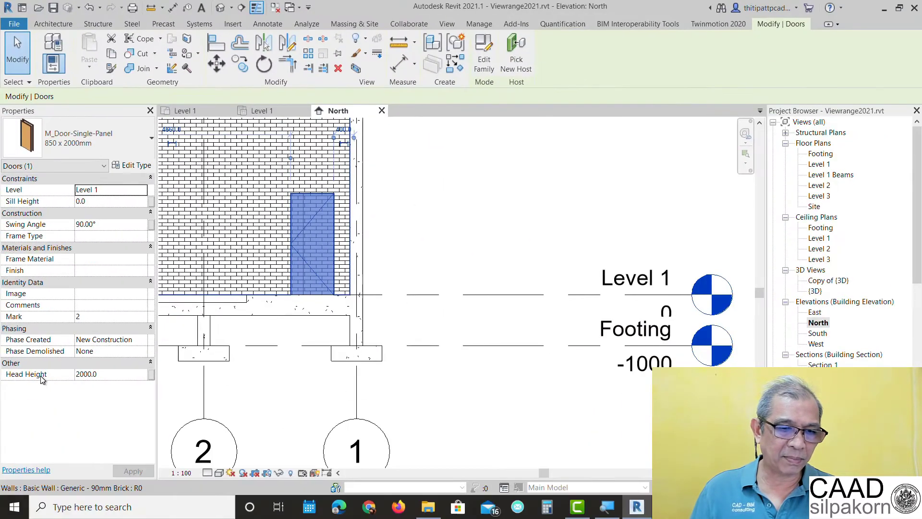
left_click(99, 203)
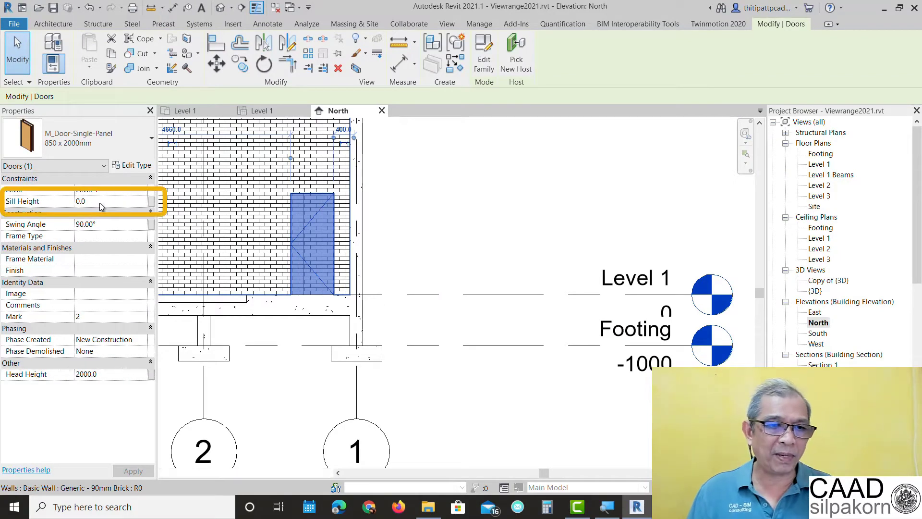
type("100")
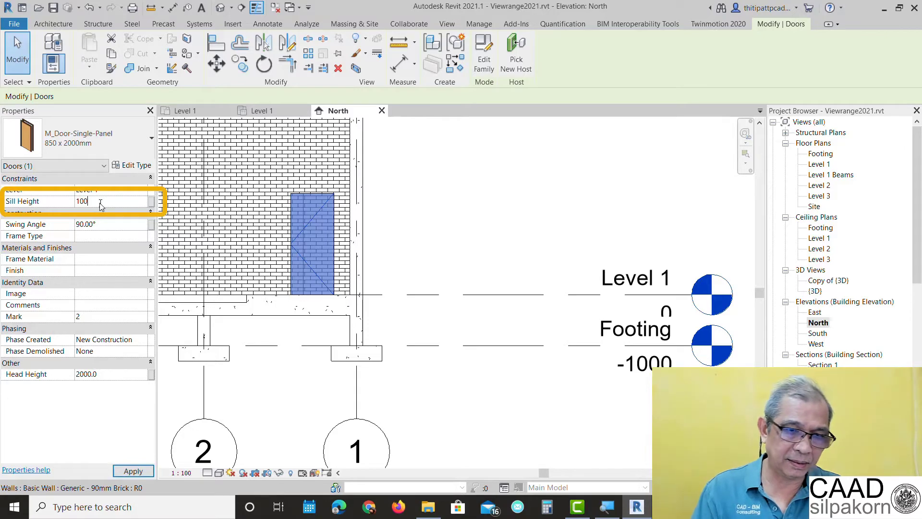
Step: Apply the door's 100 Sill Height and zoom back out on the elevation
left_click(133, 471)
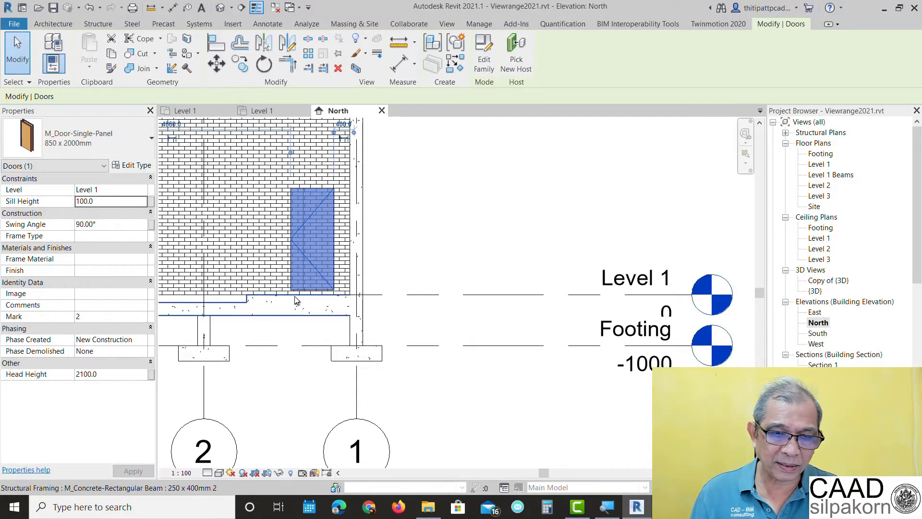
scroll(319, 292, "up", 2)
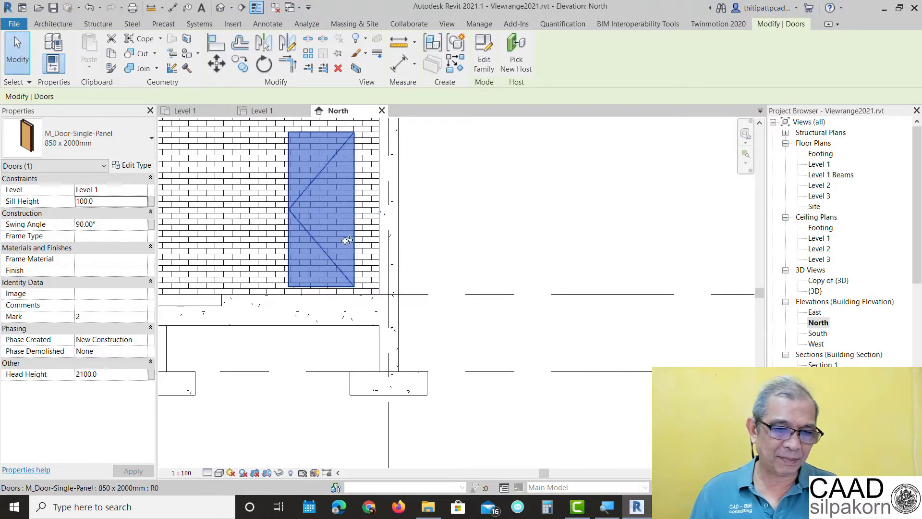
scroll(401, 244, "down", 2)
scroll(397, 243, "down", 1)
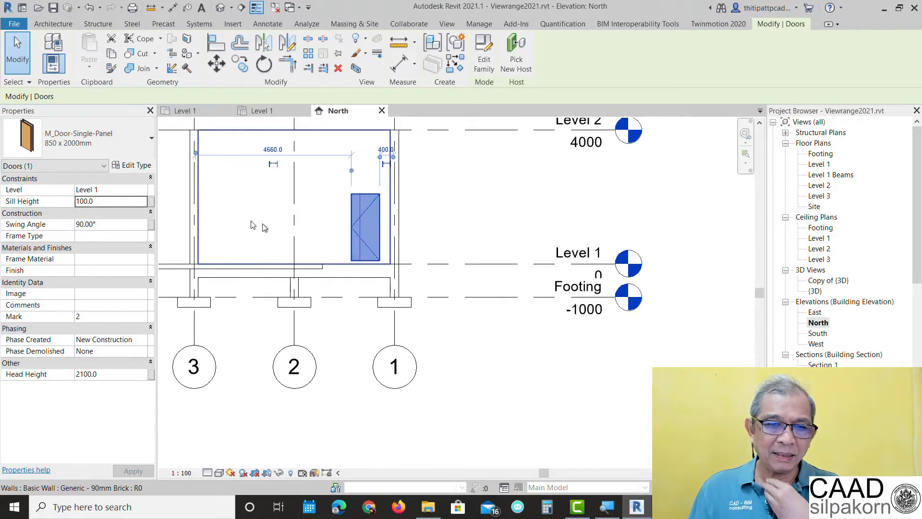
scroll(391, 278, "down", 1)
scroll(391, 278, "down", 1)
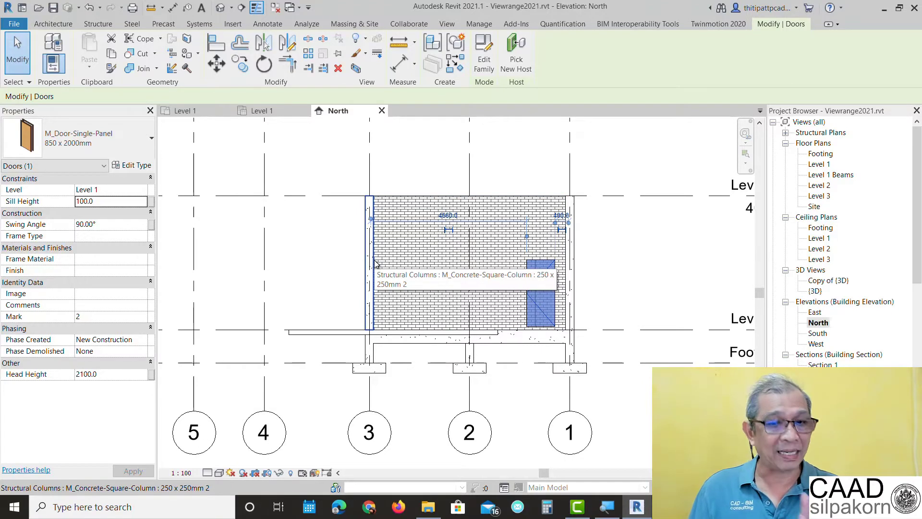
Step: Confirm 850 x 2000mm single-panel as the current door type, then deselect the door
left_click(85, 139)
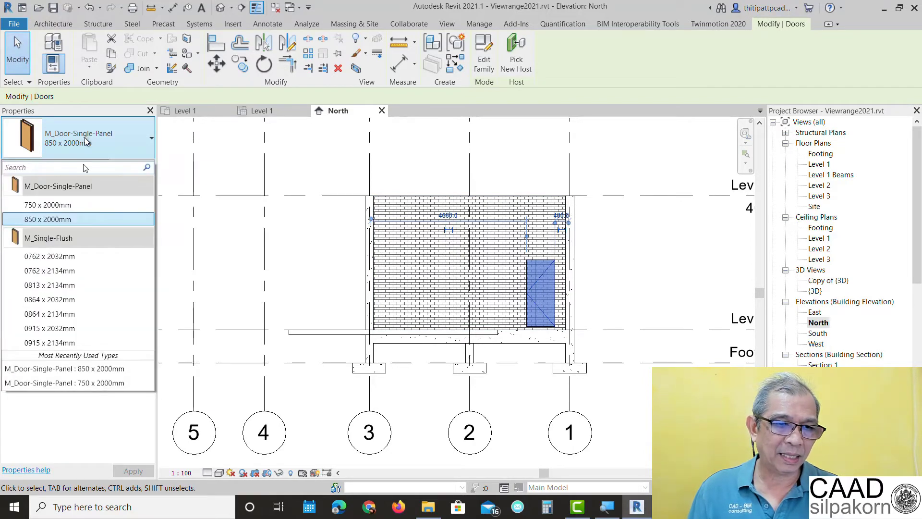
left_click(65, 225)
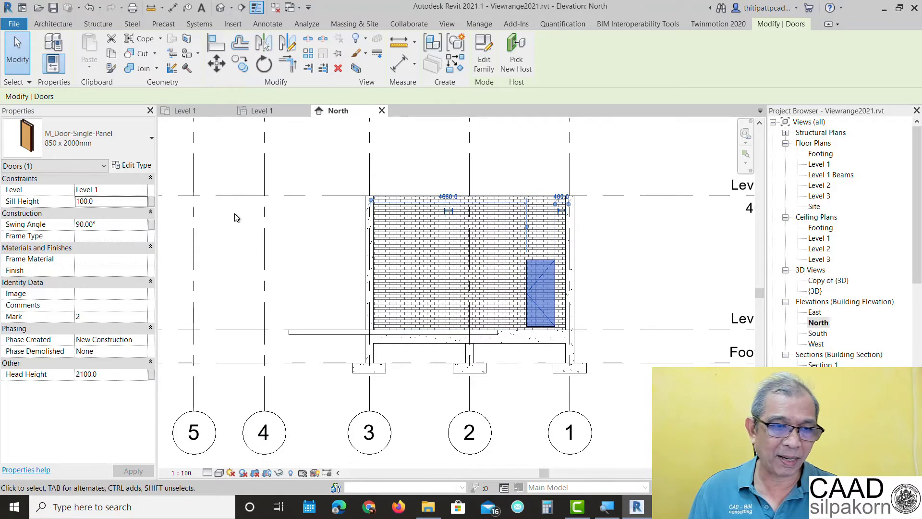
left_click(85, 139)
left_click(40, 221)
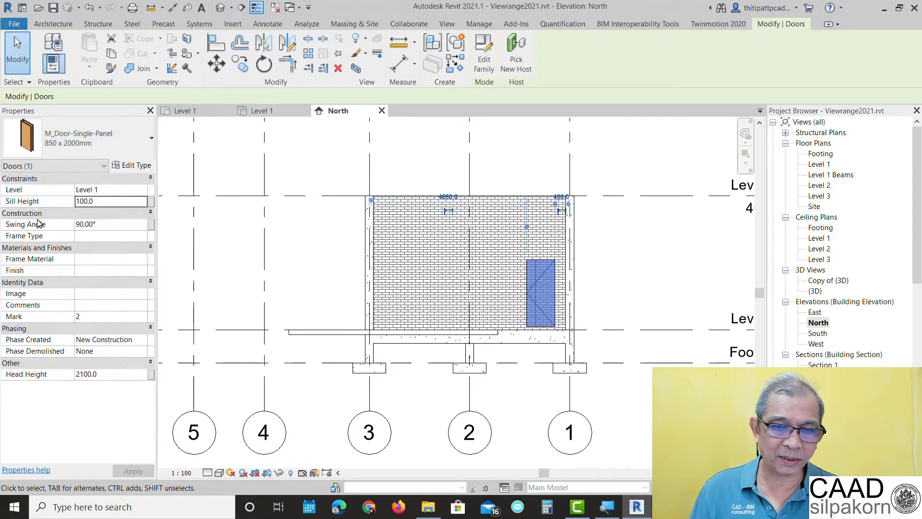
left_click(223, 179)
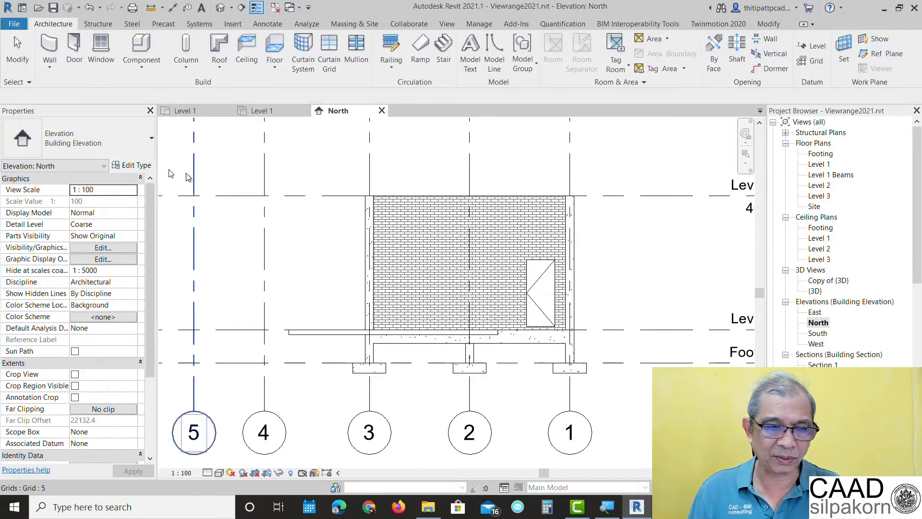
Step: Place a second 850 x 2000mm door in the North brick wall beside grid 3
left_click(75, 48)
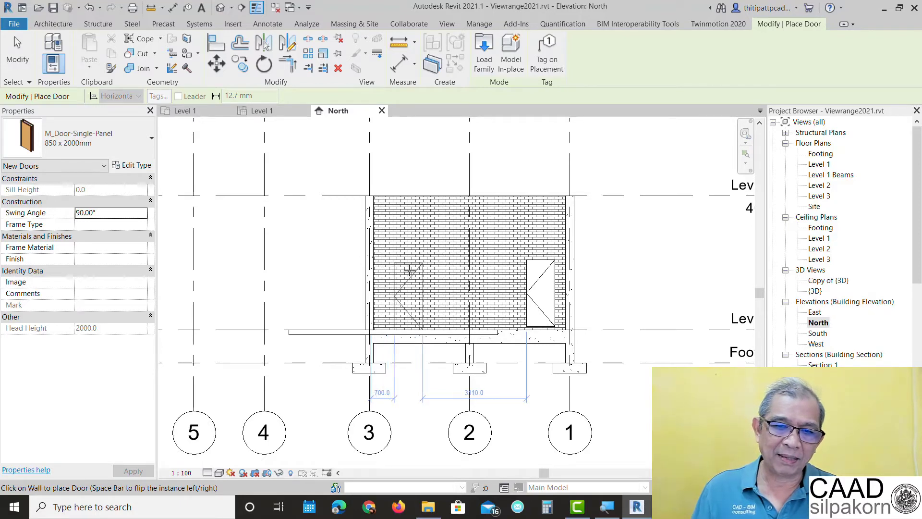
left_click(407, 270)
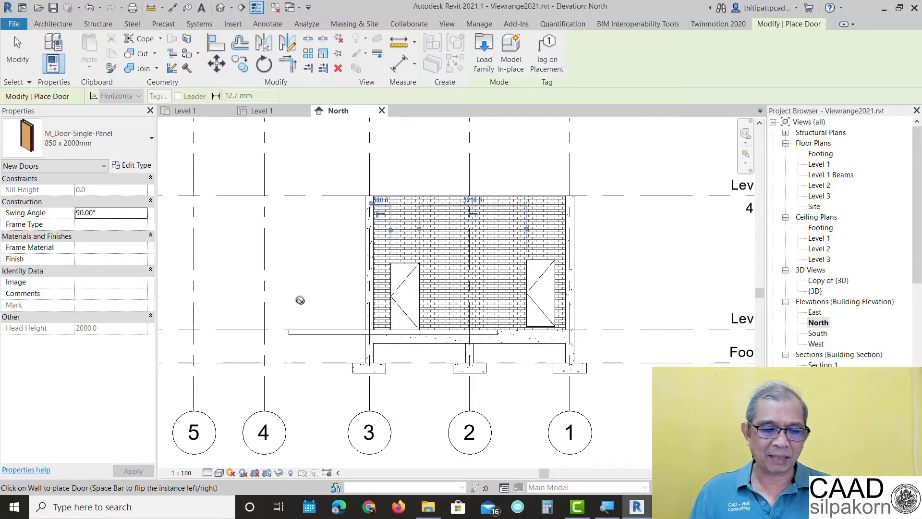
key("Escape")
key("Escape")
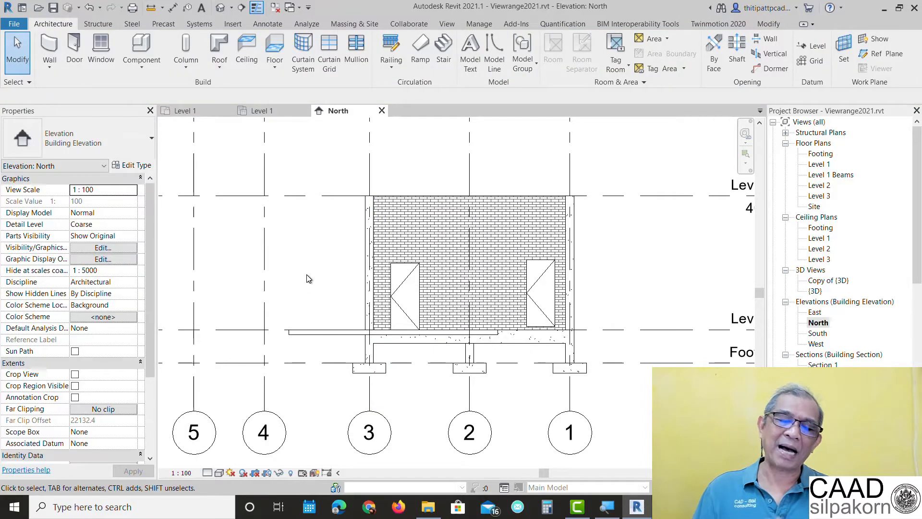
left_click(403, 282)
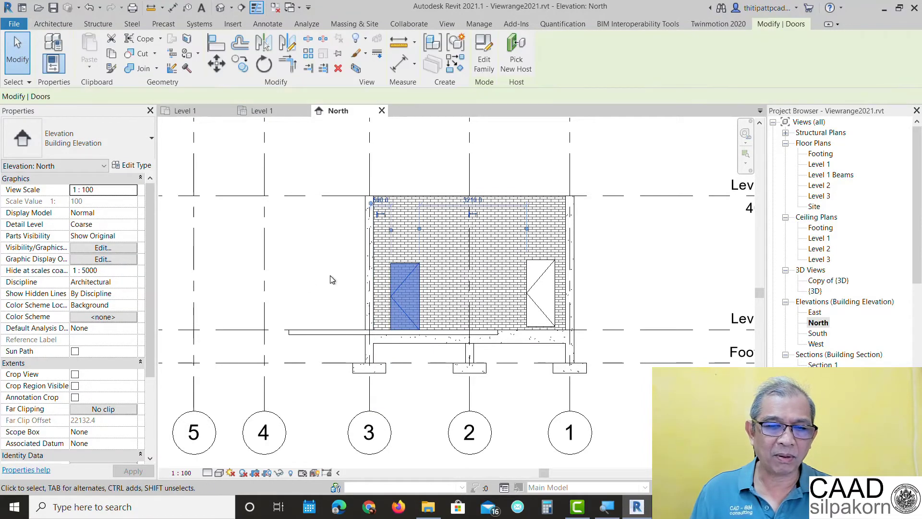
left_click(302, 244)
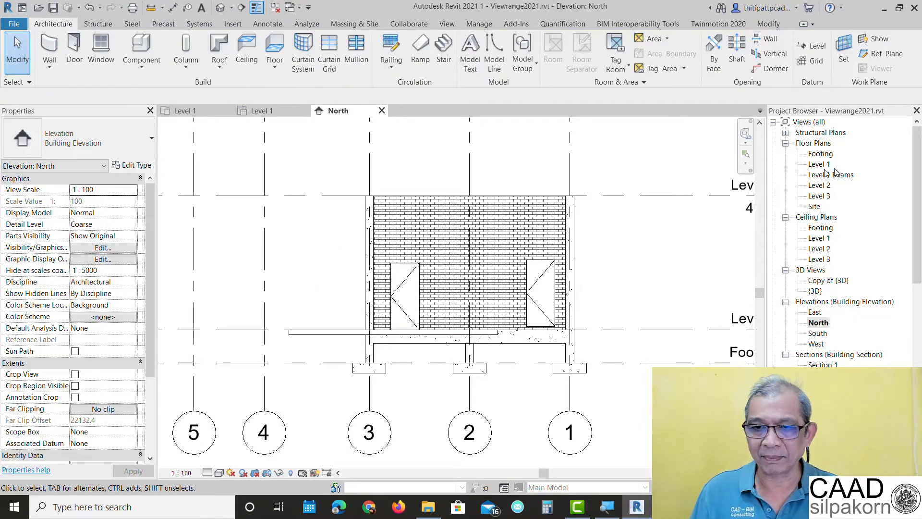
Step: Return to the Level 1 plan and start the Window tool with M_Fixed 0406 x 0610mm
double_click(817, 165)
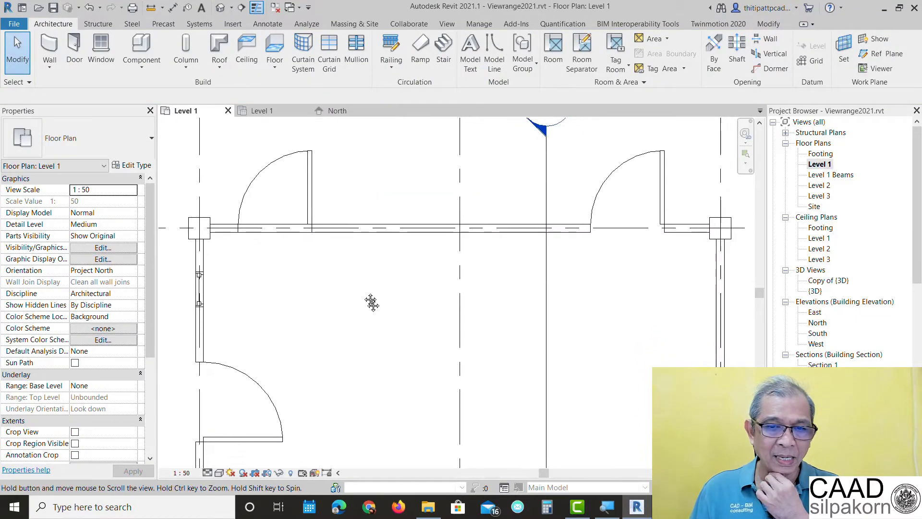
middle_click_drag(370, 303, 365, 260)
scroll(362, 293, "down", 2)
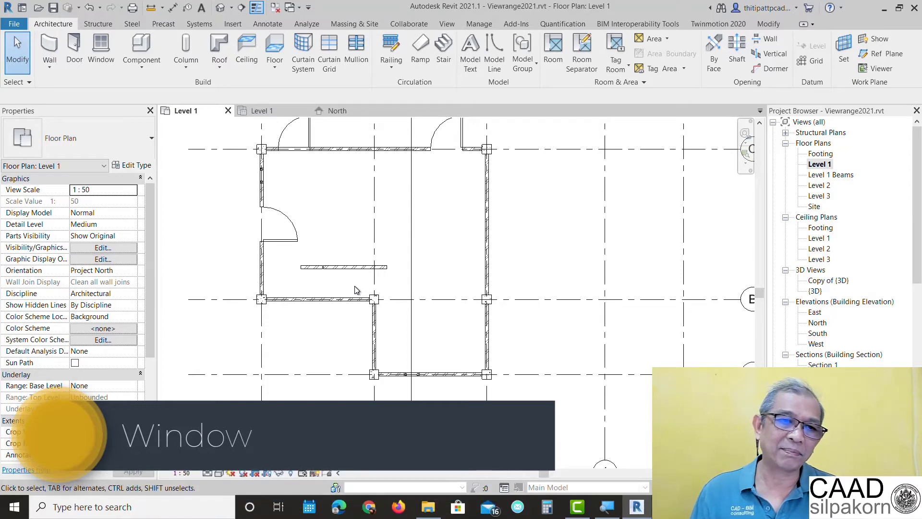
left_click(95, 46)
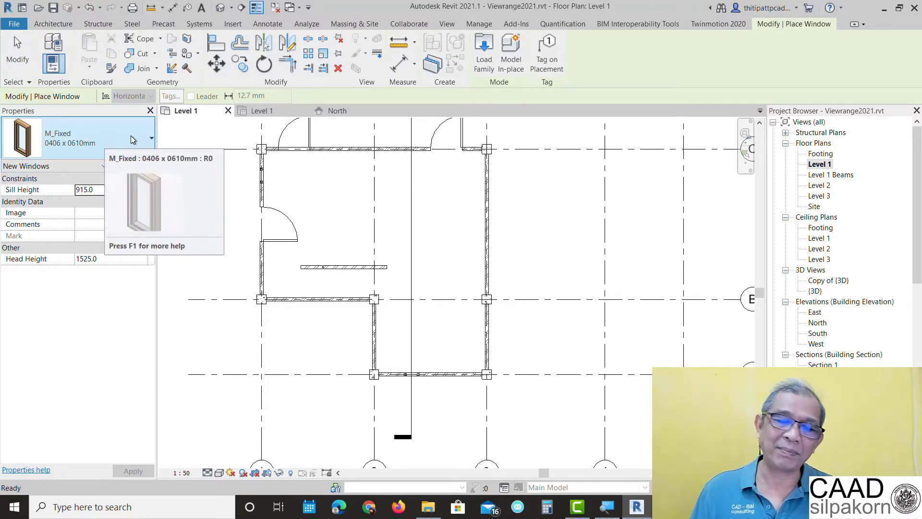
Step: Browse the English library's Windows folder and select M_Window-Awning-Single.rfa
left_click(488, 59)
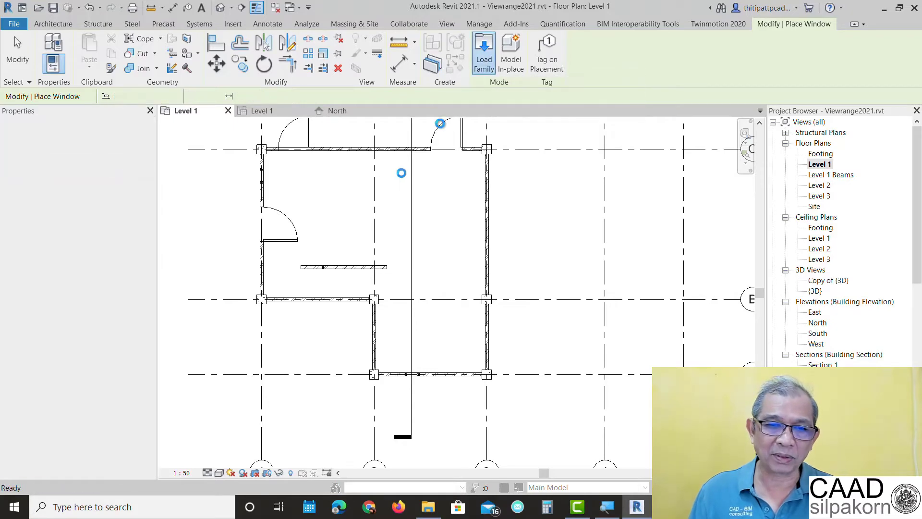
left_click(310, 79)
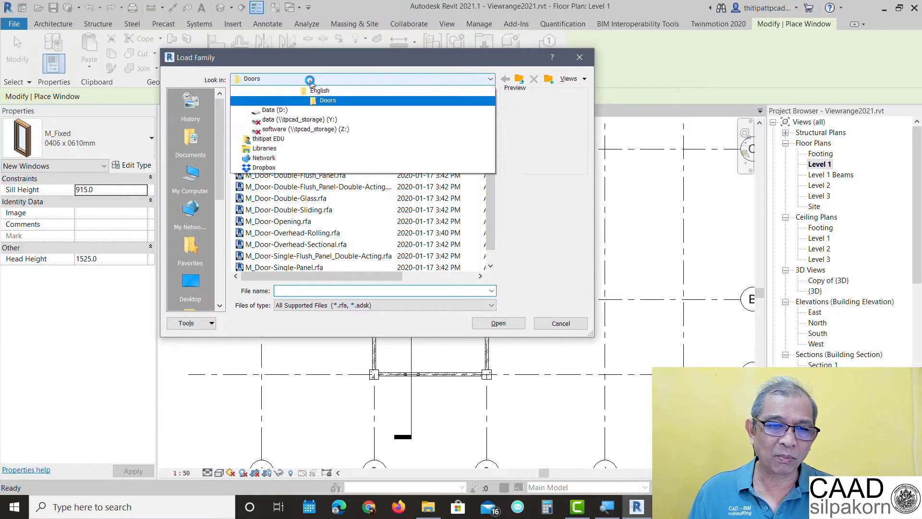
left_click(319, 153)
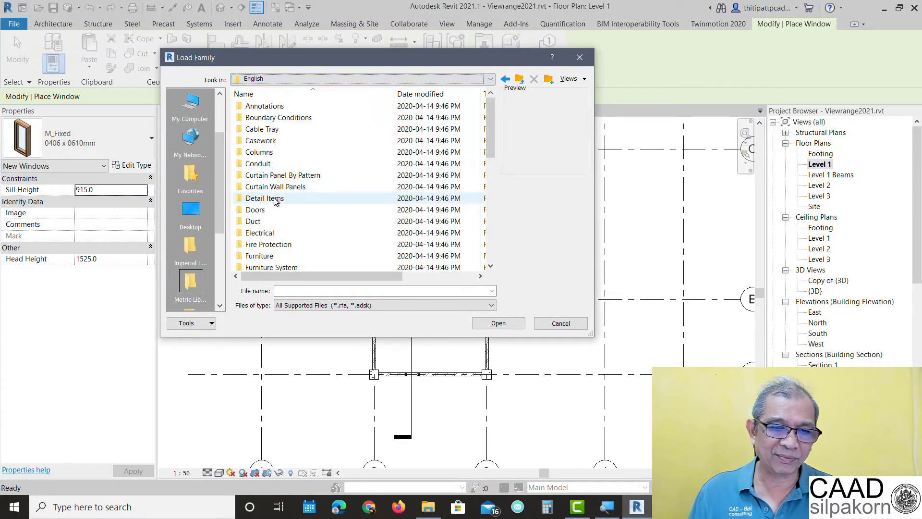
scroll(280, 207, "down", 5)
scroll(281, 212, "down", 1)
scroll(281, 211, "down", 1)
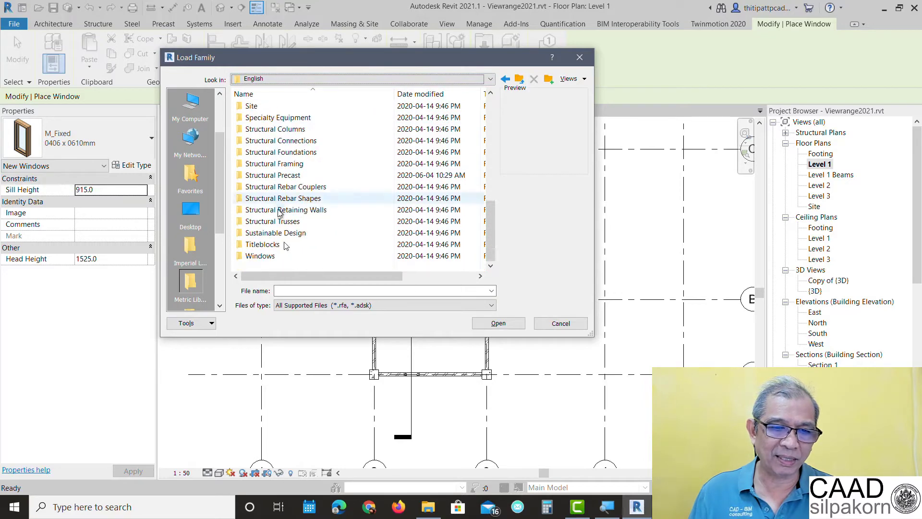
double_click(262, 255)
left_click(311, 119)
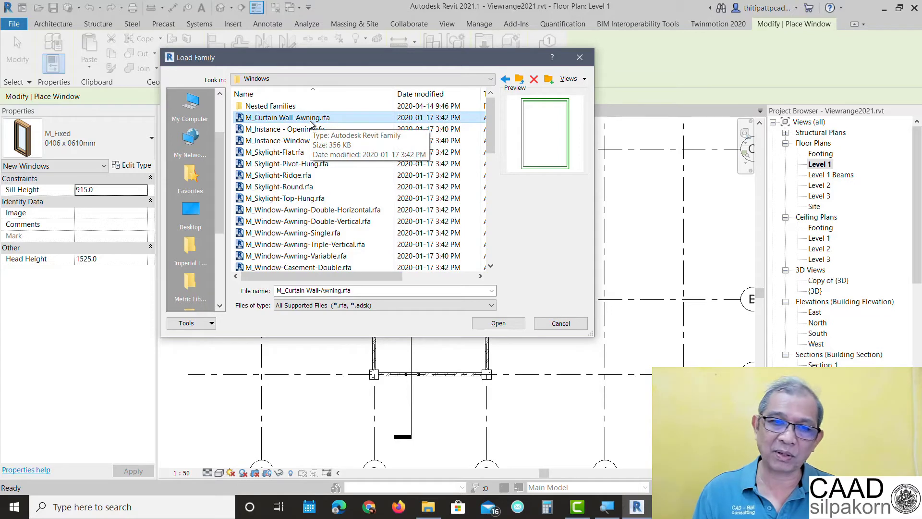
key("Down")
key("Down")
key("Down")
key("Down")
key("Down")
key("Down")
key("Down")
key("Down")
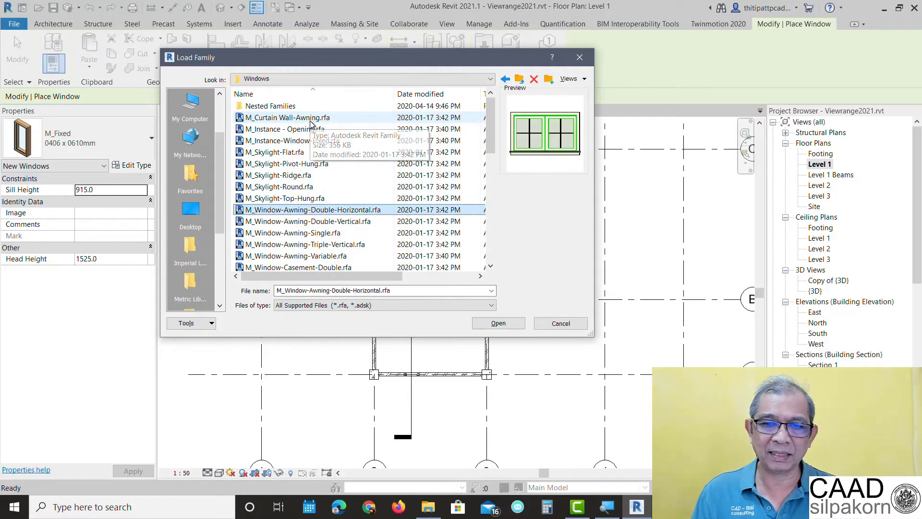
key("Down")
key("Down")
key("Down")
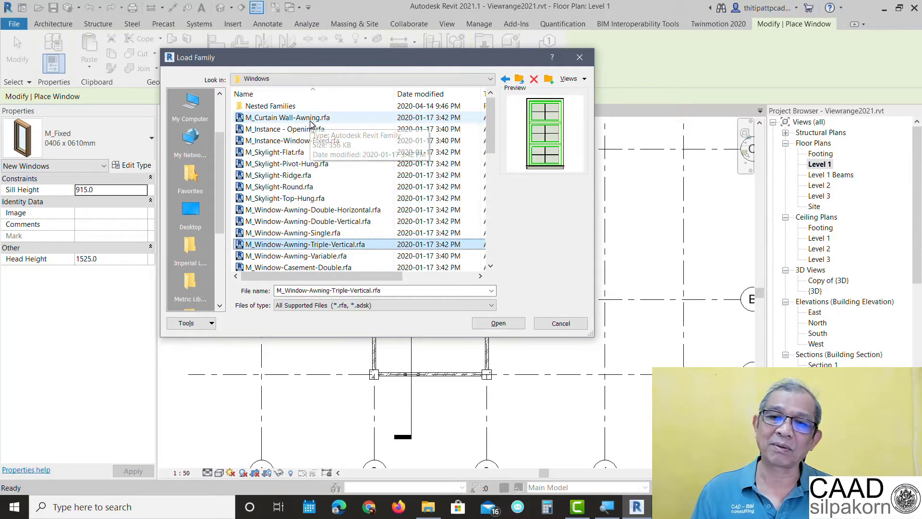
key("Down")
key("Down")
key("Down")
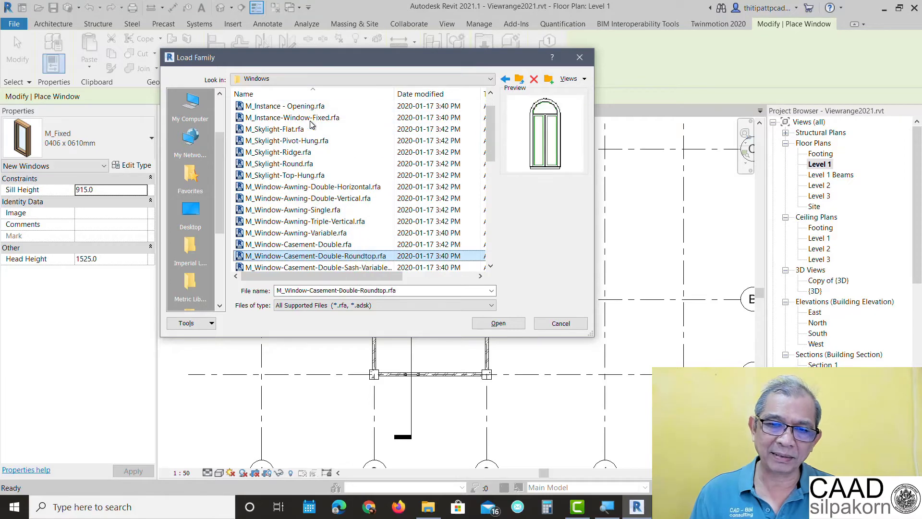
key("Down")
key("Down")
left_click(312, 164)
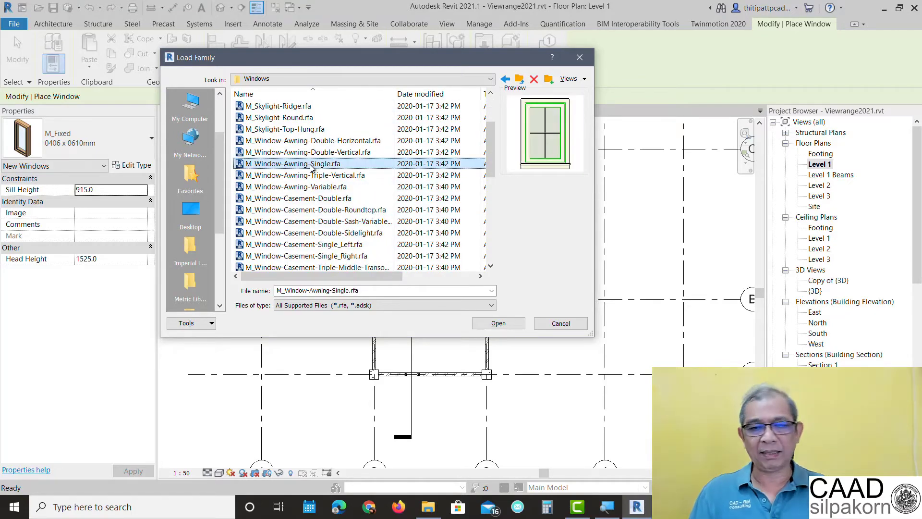
Step: Load the awning window family with its 600 x 900mm and 750 x 900mm types
left_click(500, 323)
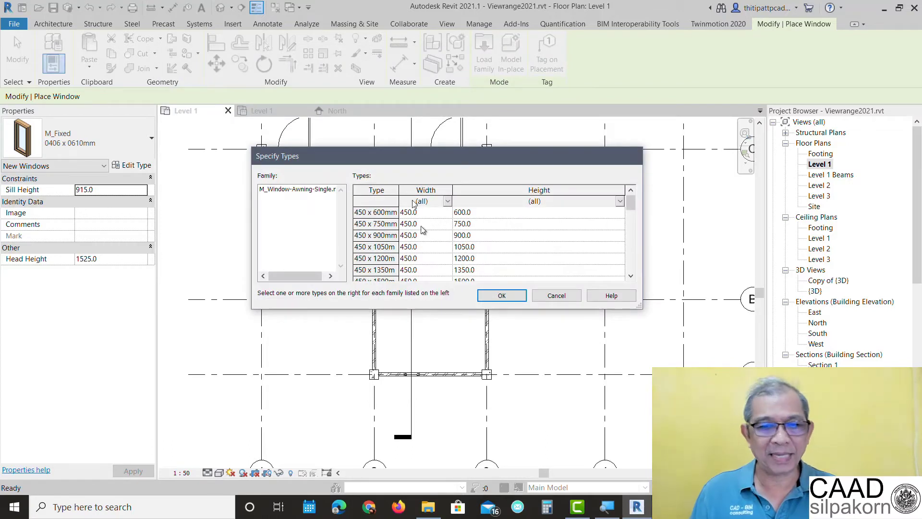
left_click_drag(633, 207, 633, 221)
left_click(384, 259)
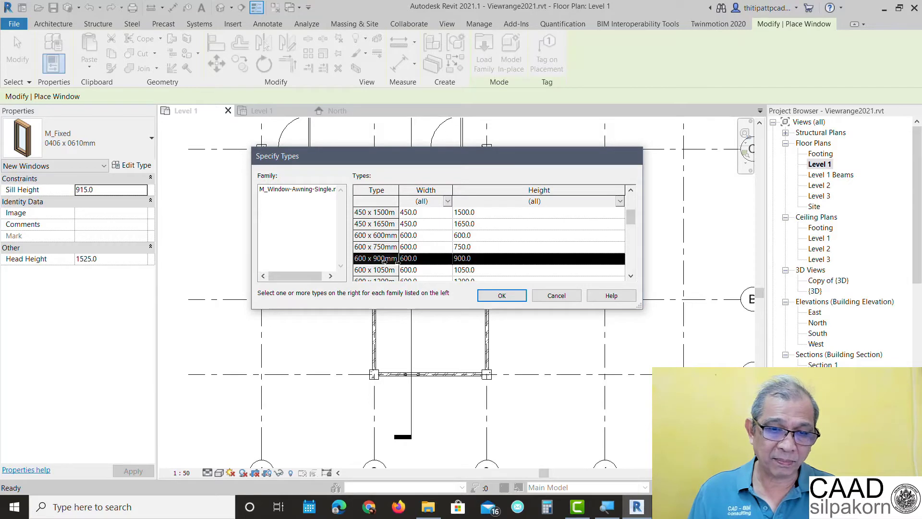
scroll(600, 239, "down", 2)
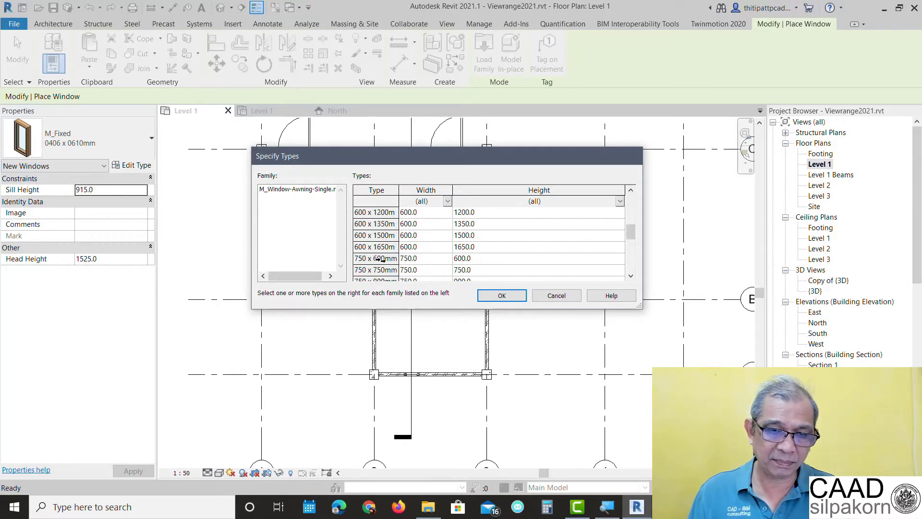
scroll(384, 261, "down", 1)
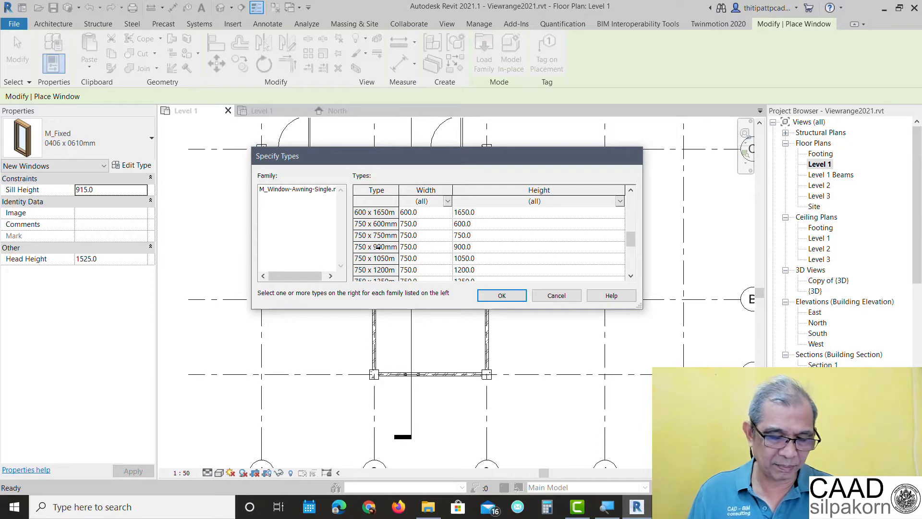
left_click(378, 248)
left_click(499, 297)
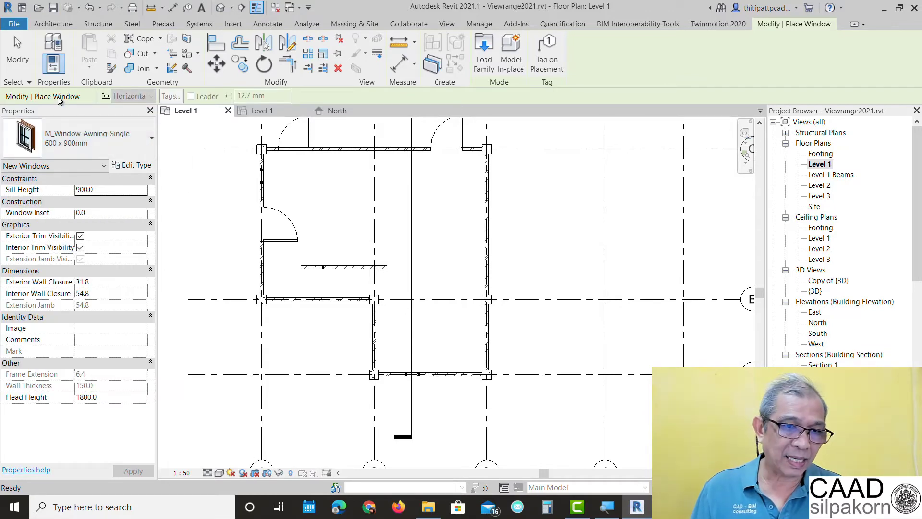
Step: Place an M_Window-Awning-Single 750 x 900mm window in the top wall, 200 mm from the left column
left_click(132, 148)
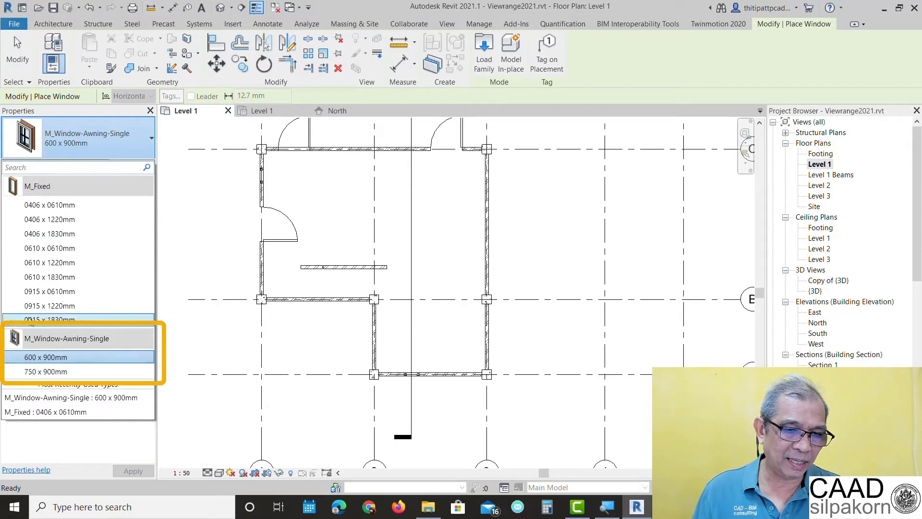
left_click(48, 372)
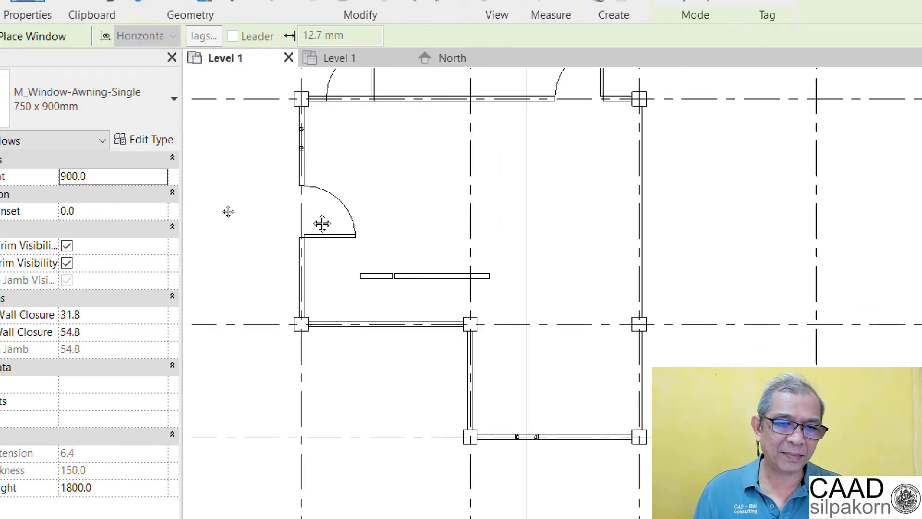
middle_click_drag(292, 226, 264, 219)
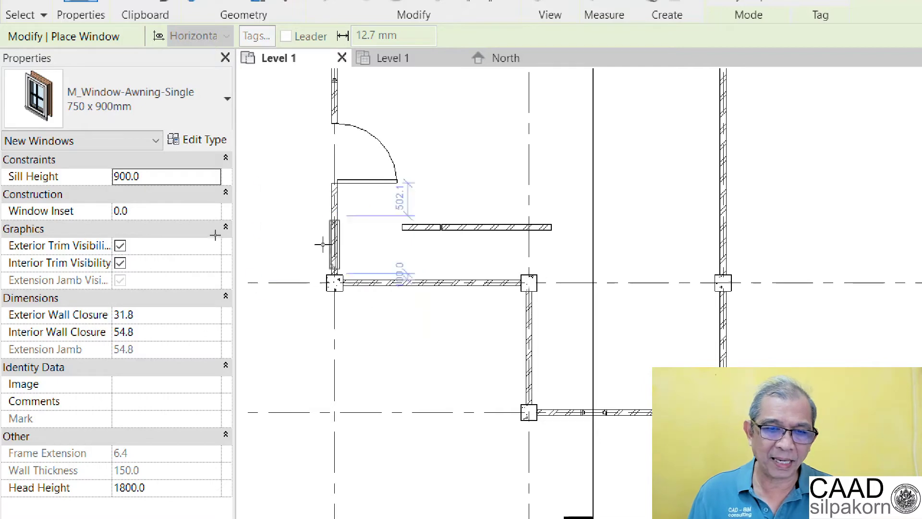
scroll(401, 284, "up", 2)
scroll(453, 352, "up", 2)
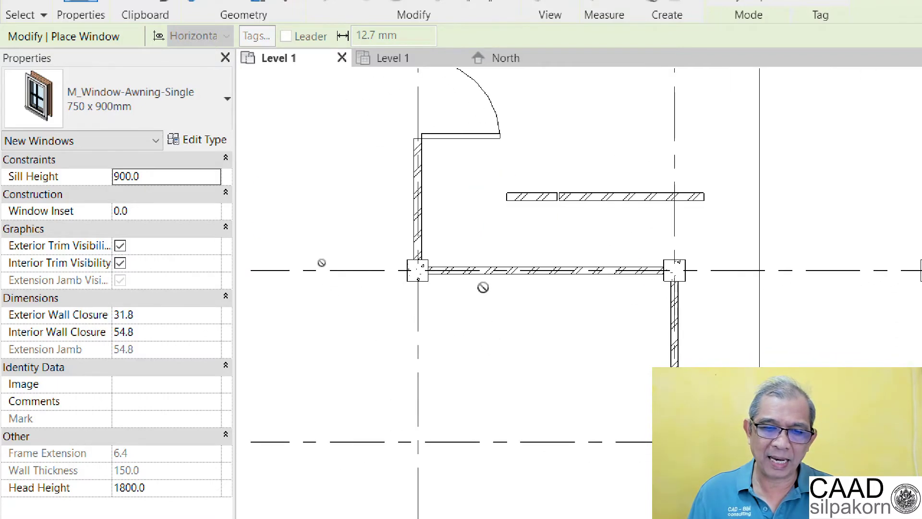
scroll(483, 286, "up", 2)
middle_click_drag(477, 337, 375, 262)
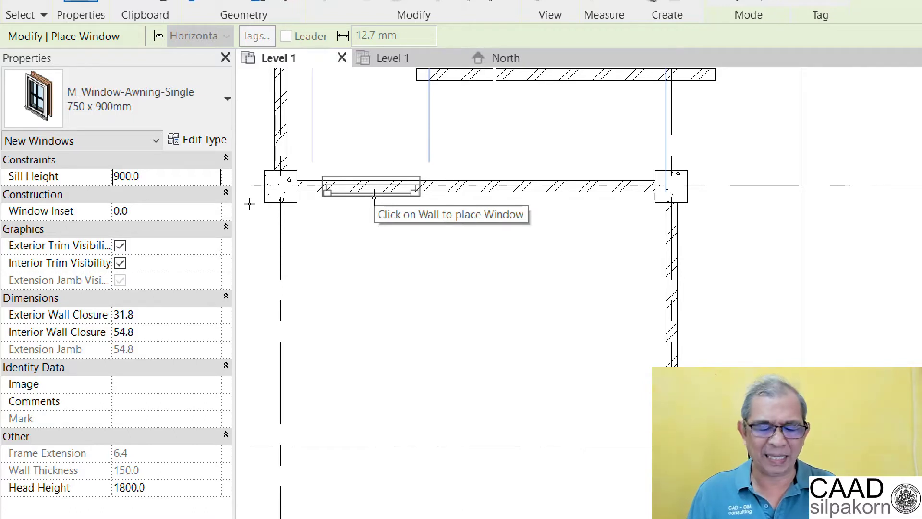
left_click(374, 218)
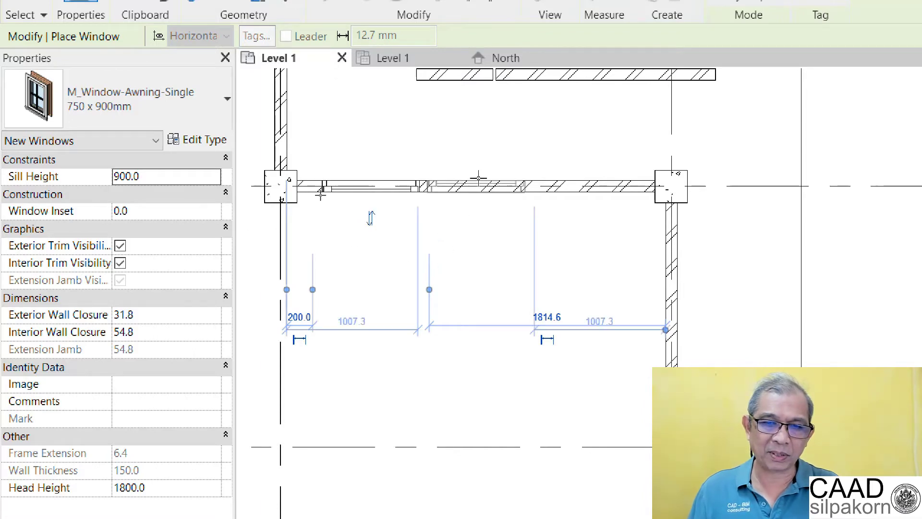
key("Escape")
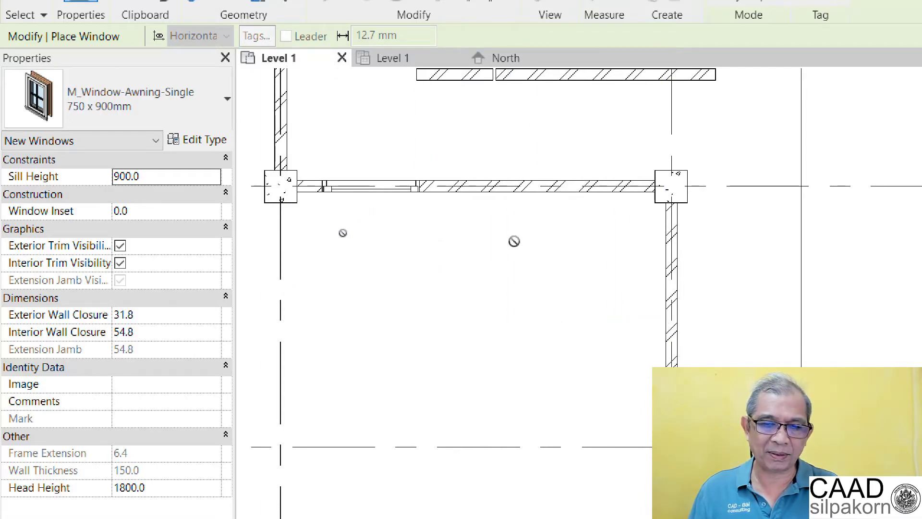
key("Escape")
left_click(366, 196)
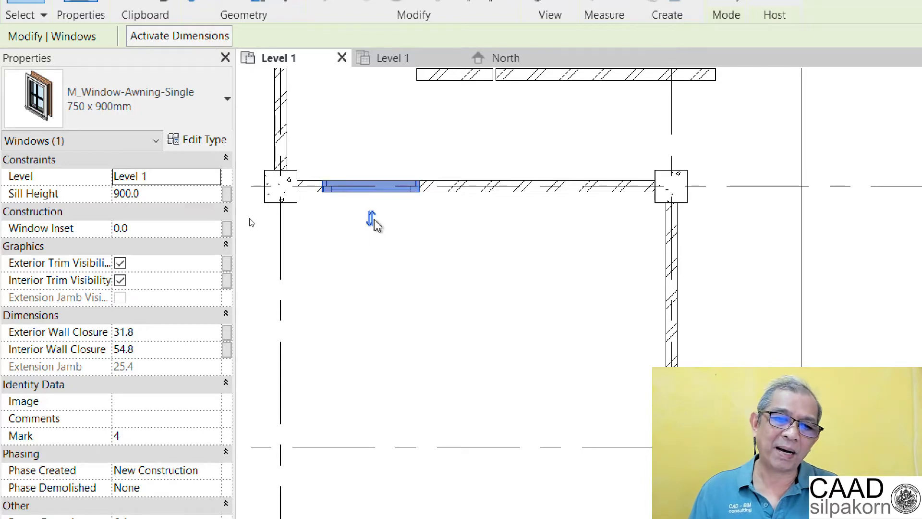
left_click(372, 220)
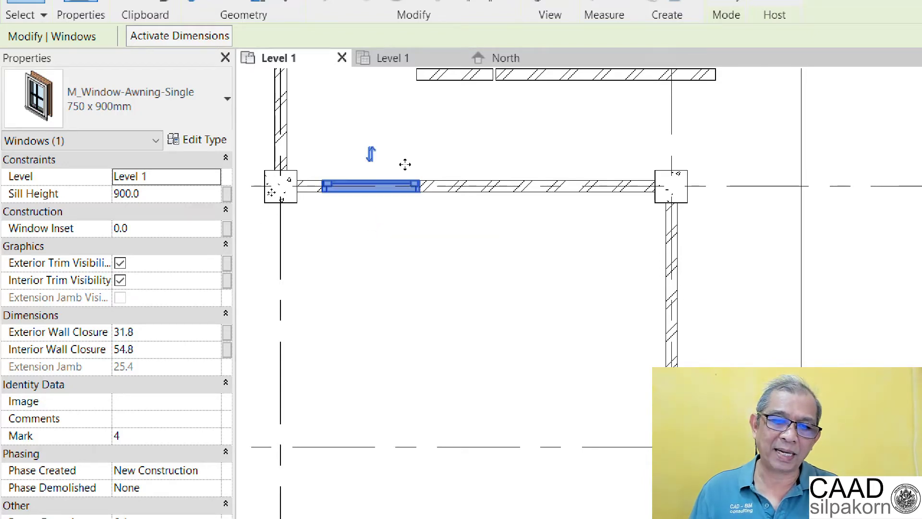
left_click(373, 157)
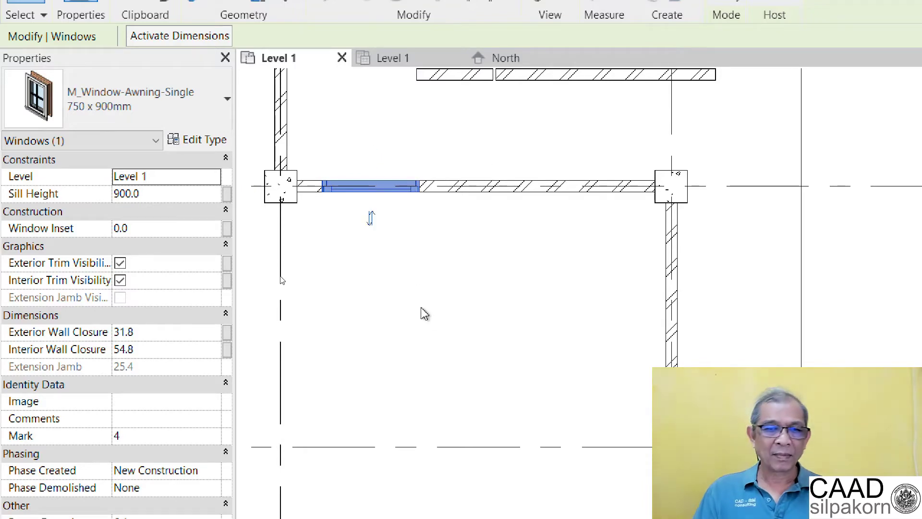
left_click(415, 297)
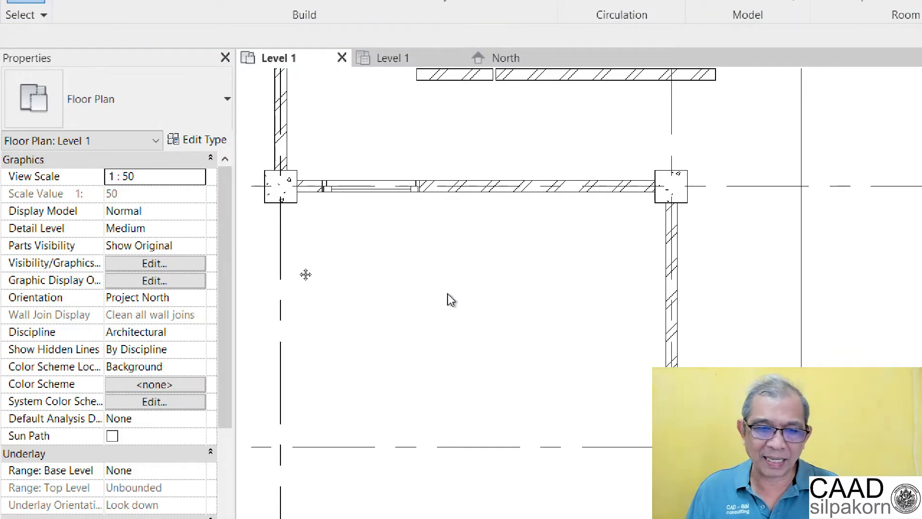
middle_click_drag(448, 301, 432, 250)
scroll(437, 257, "down", 1)
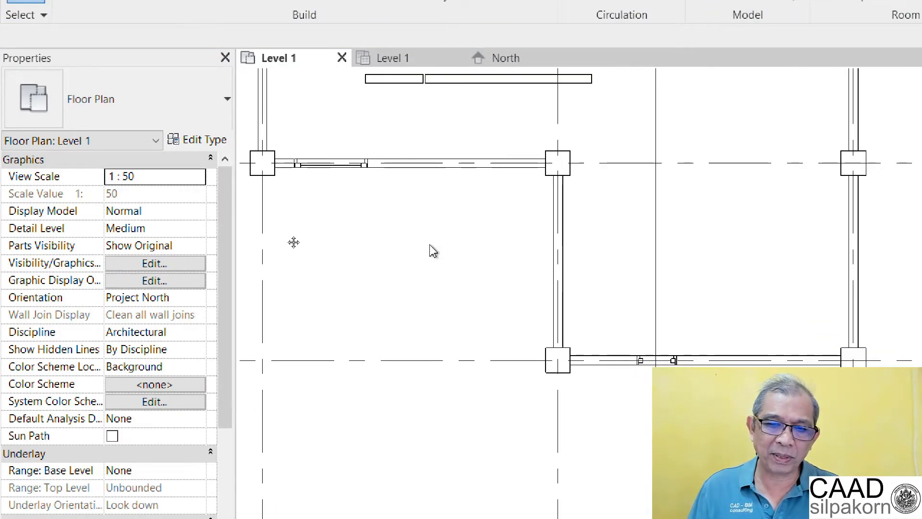
scroll(433, 251, "down", 1)
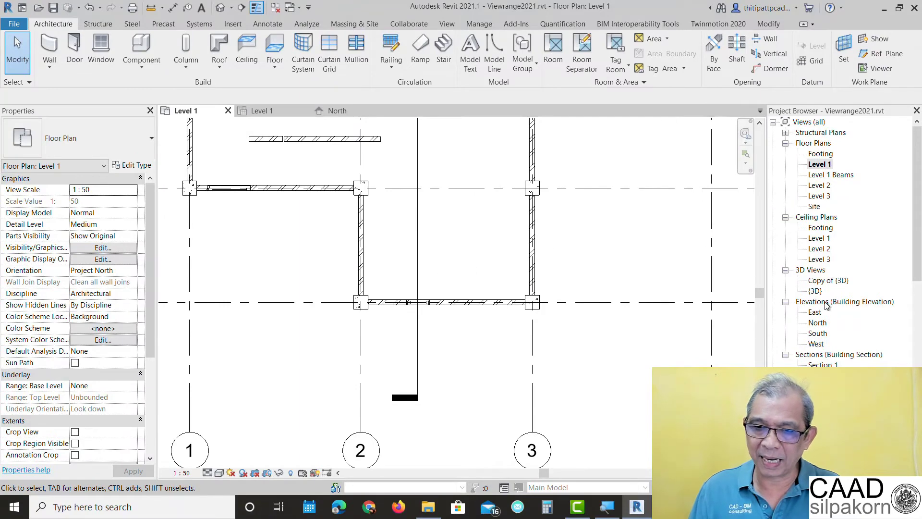
Step: Open the South elevation, zoom in, and select the existing 750 x 900mm awning window
double_click(817, 333)
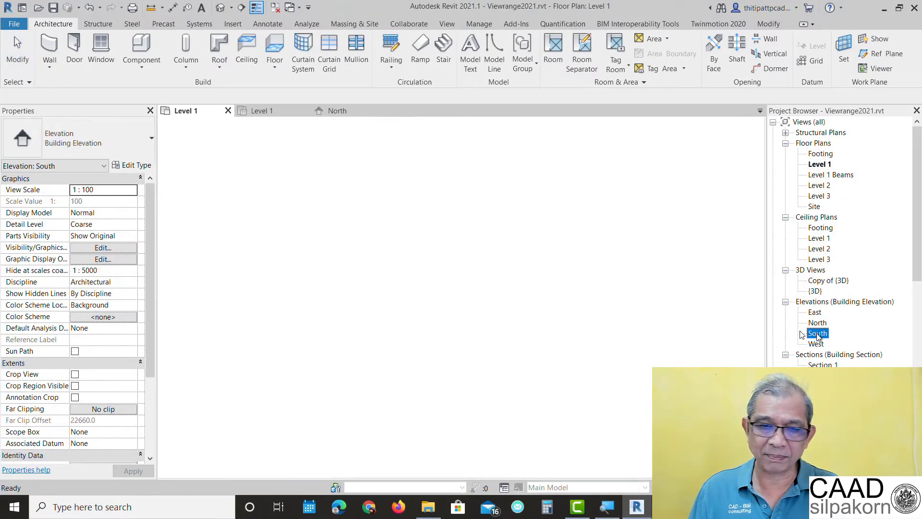
scroll(403, 329, "up", 2)
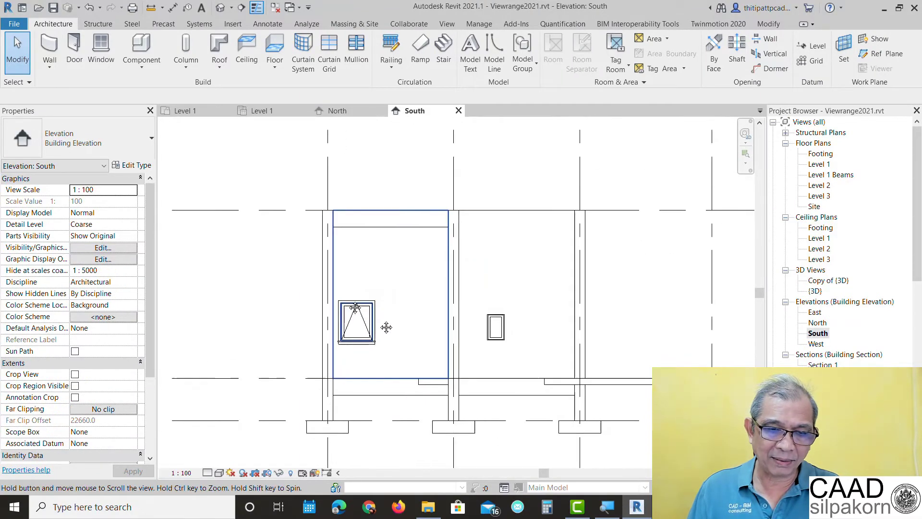
scroll(384, 325, "up", 2)
left_click(314, 253)
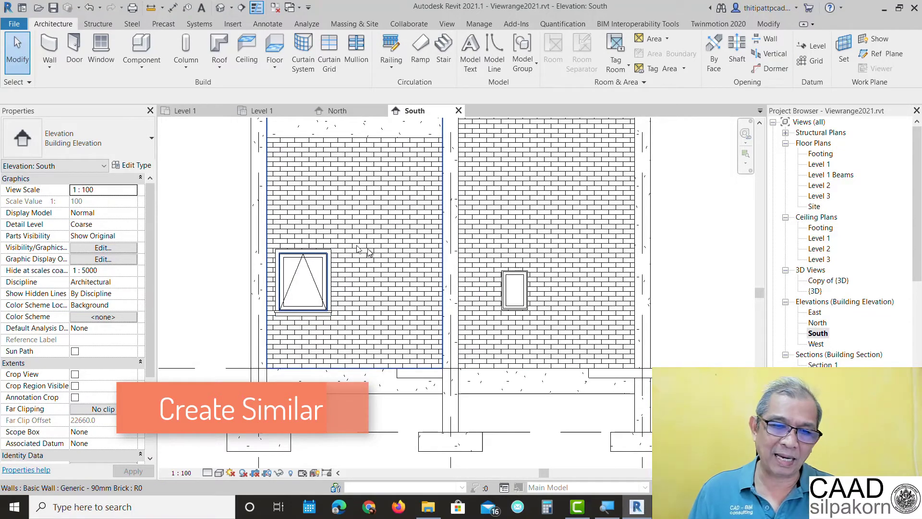
Step: Use Create Similar to place a 750 x 900mm awning window right of the small window
right_click(298, 261)
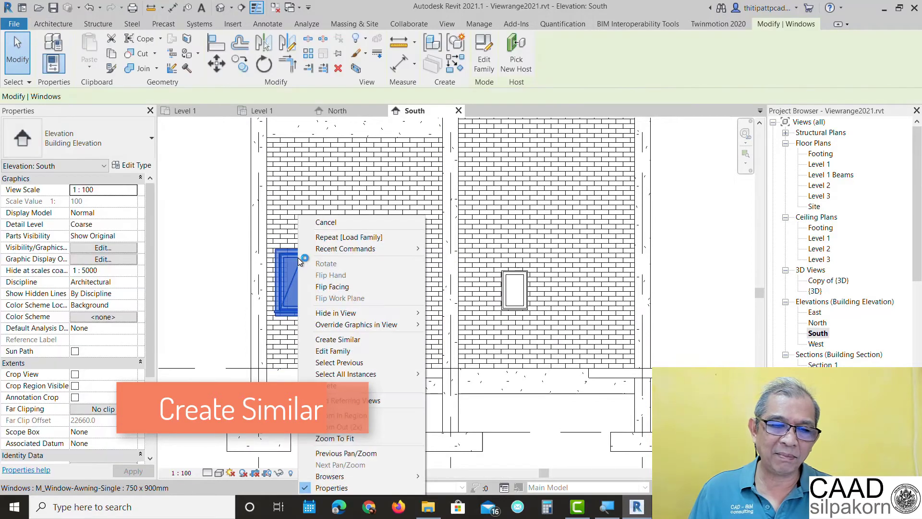
left_click(354, 340)
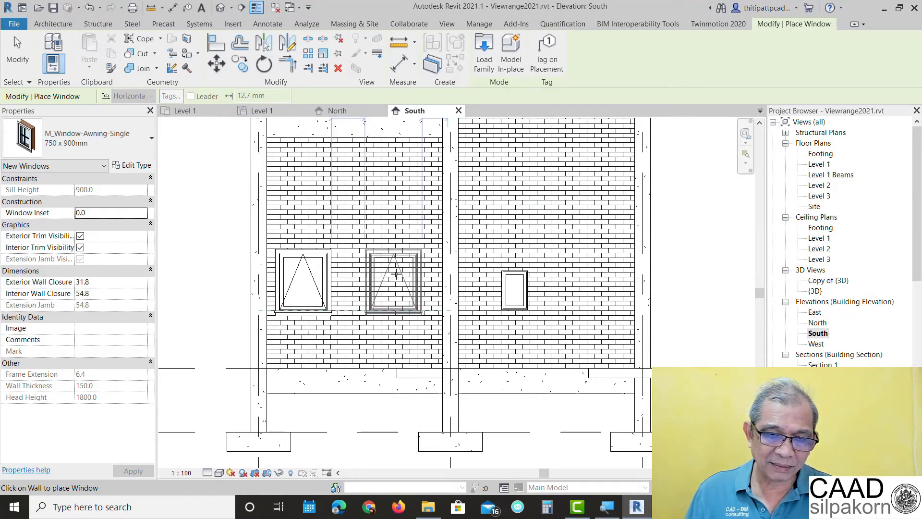
scroll(396, 273, "up", 2)
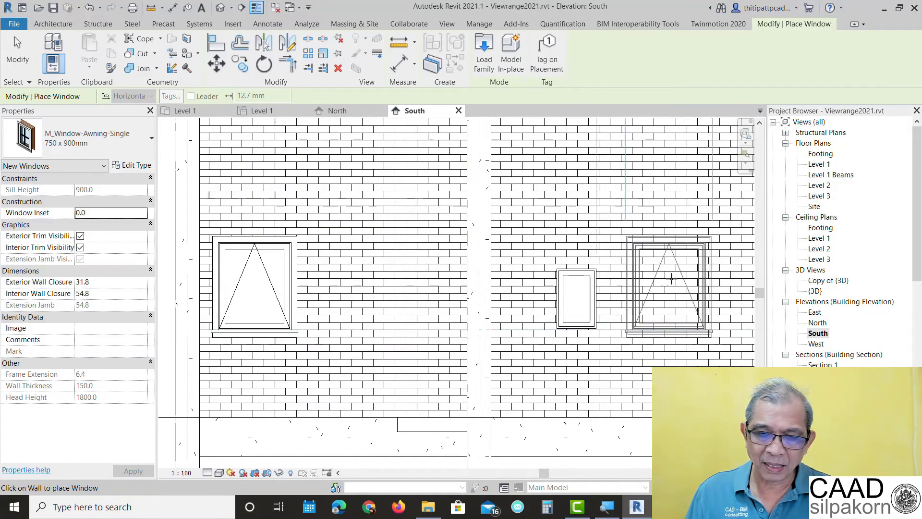
mouse_move(670, 290)
middle_mouse_down()
mouse_move(605, 273)
mouse_move(540, 272)
middle_mouse_up()
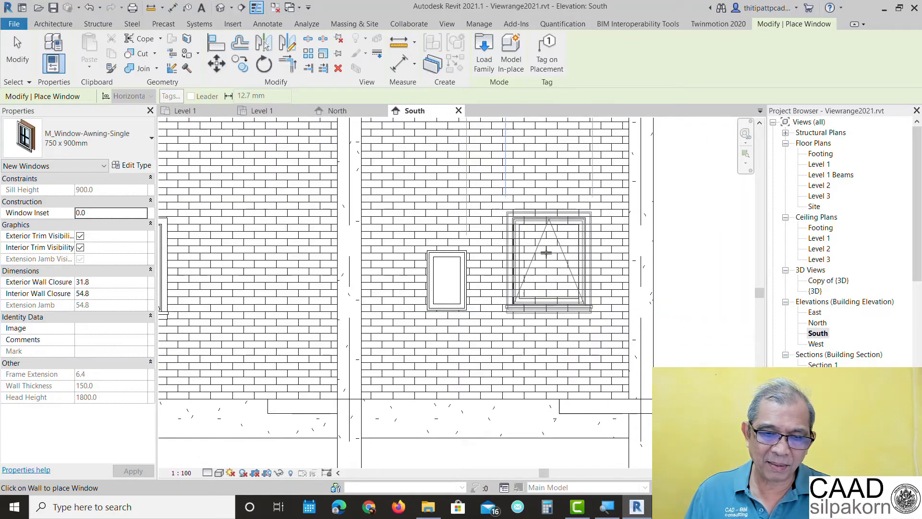
scroll(546, 252, "up", 2)
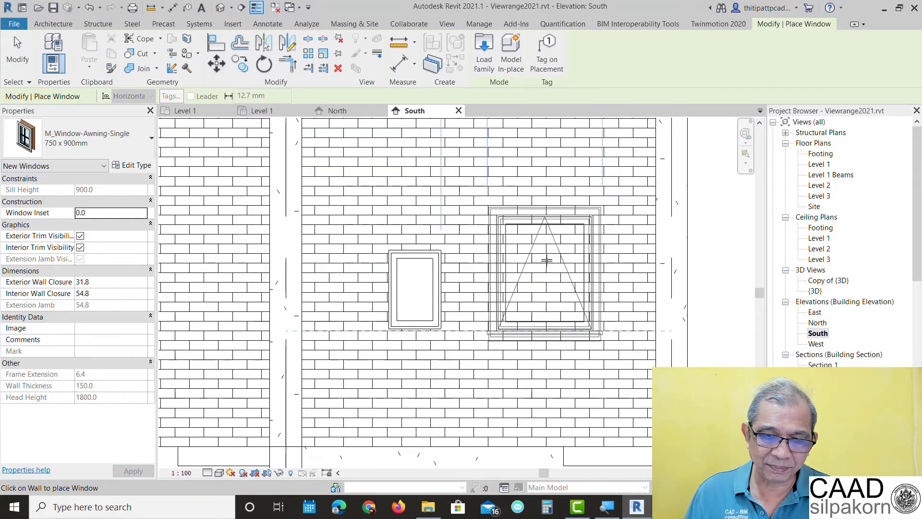
scroll(546, 261, "up", 1)
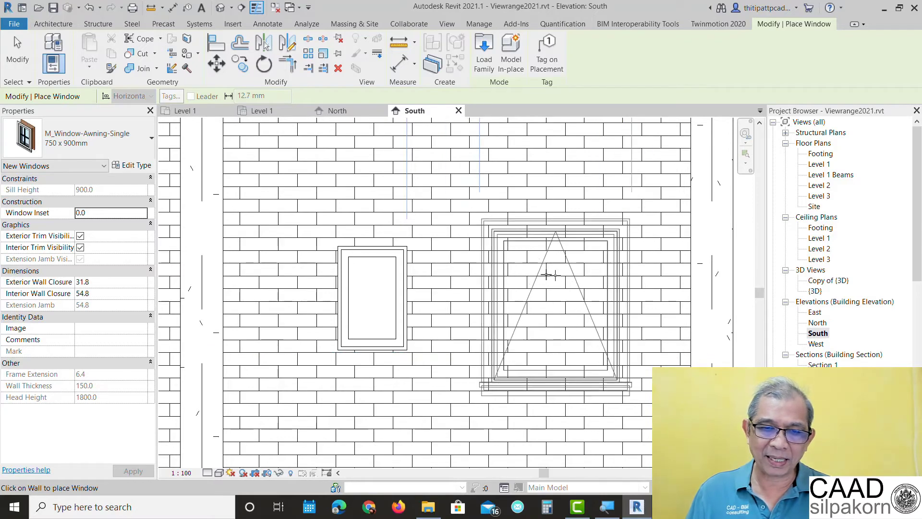
left_click(553, 301)
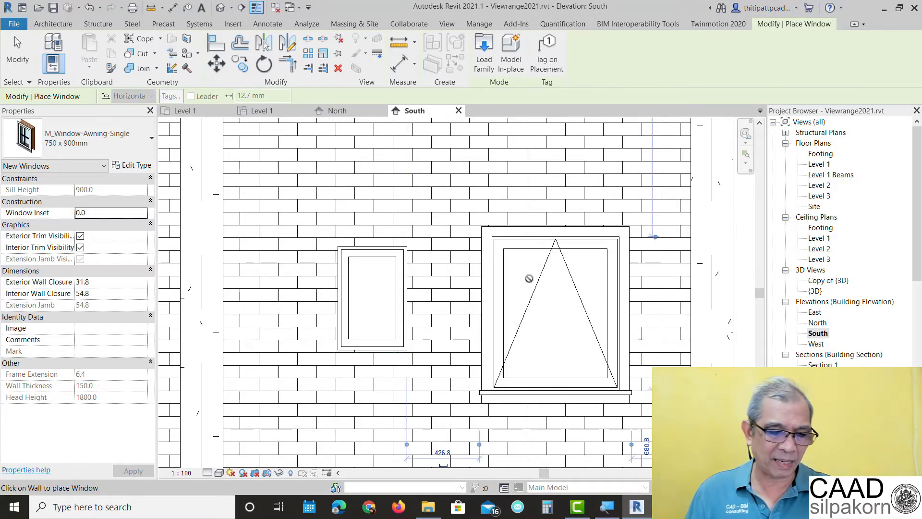
key("Escape")
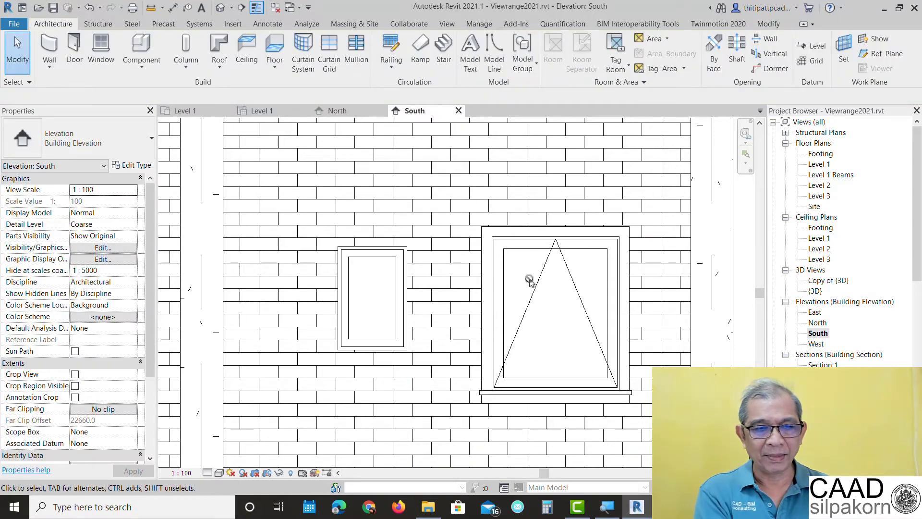
Step: Change the new awning window's Sill Height from 680.8 to 800 mm
left_click(532, 243)
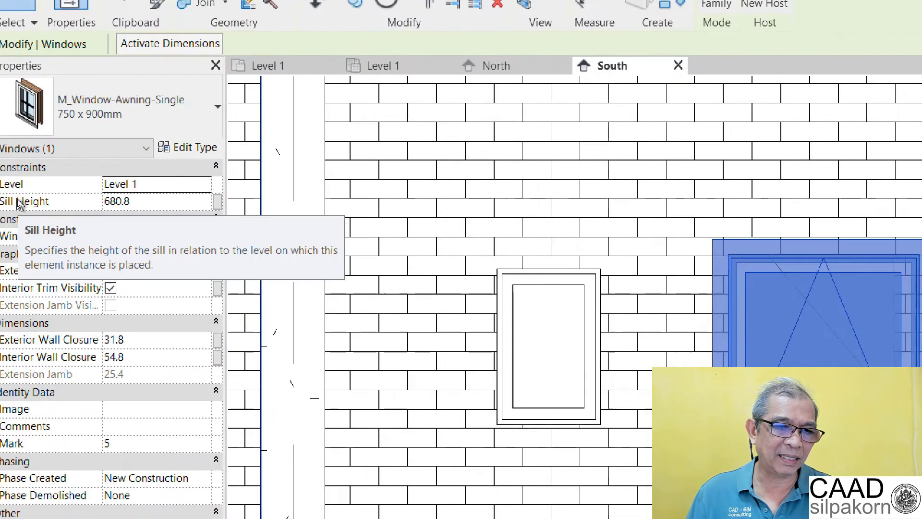
left_click(150, 204)
type("800")
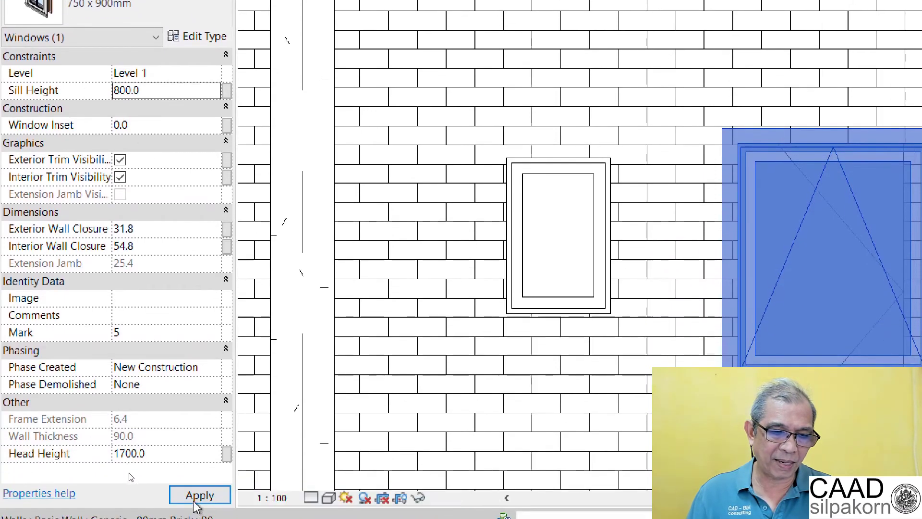
left_click(200, 494)
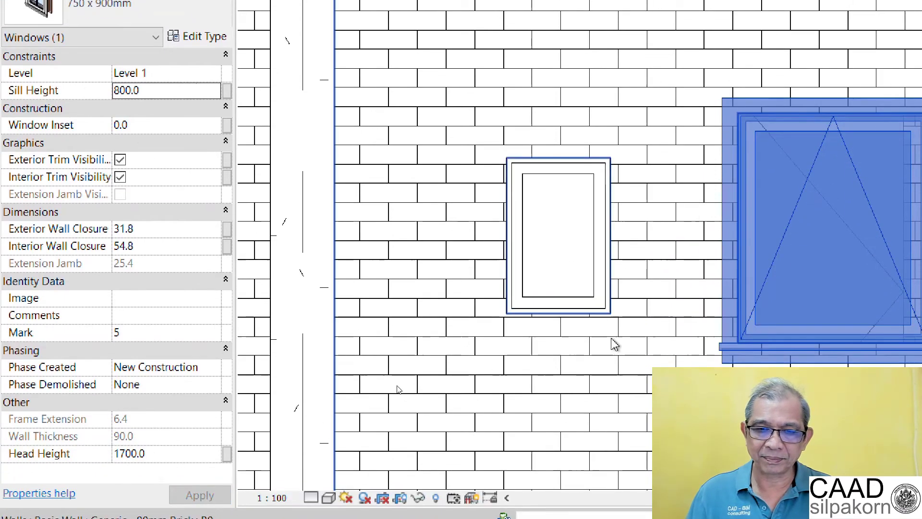
key("Escape")
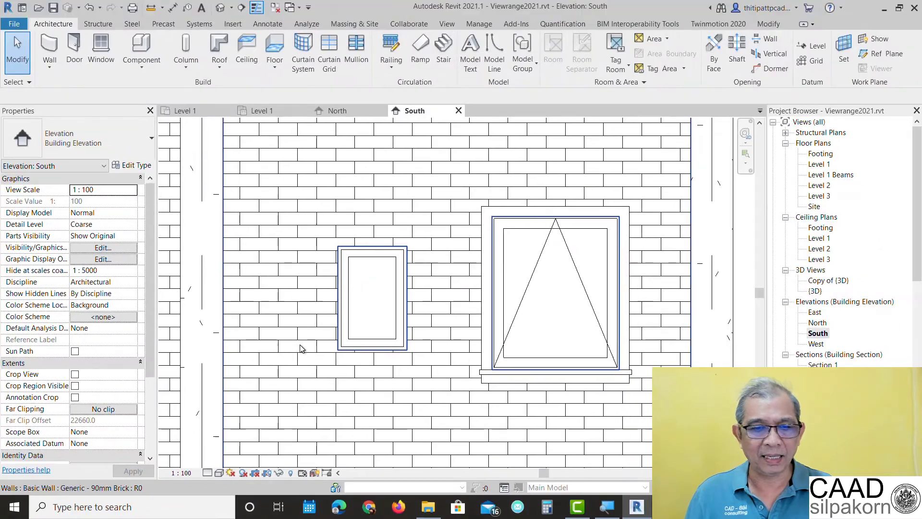
scroll(303, 349, "down", 3)
scroll(304, 349, "up", 1)
scroll(303, 350, "down", 2)
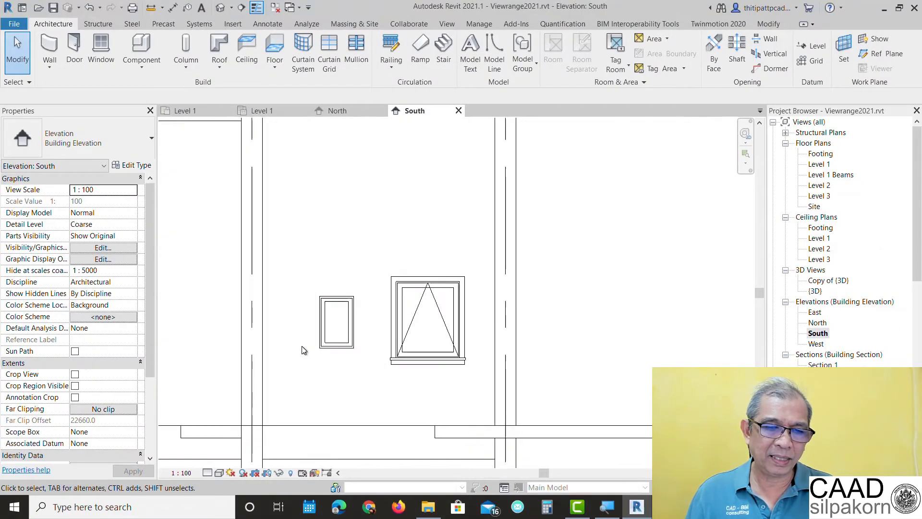
mouse_move(294, 382)
middle_mouse_down()
mouse_move(360, 328)
mouse_move(379, 331)
middle_mouse_up()
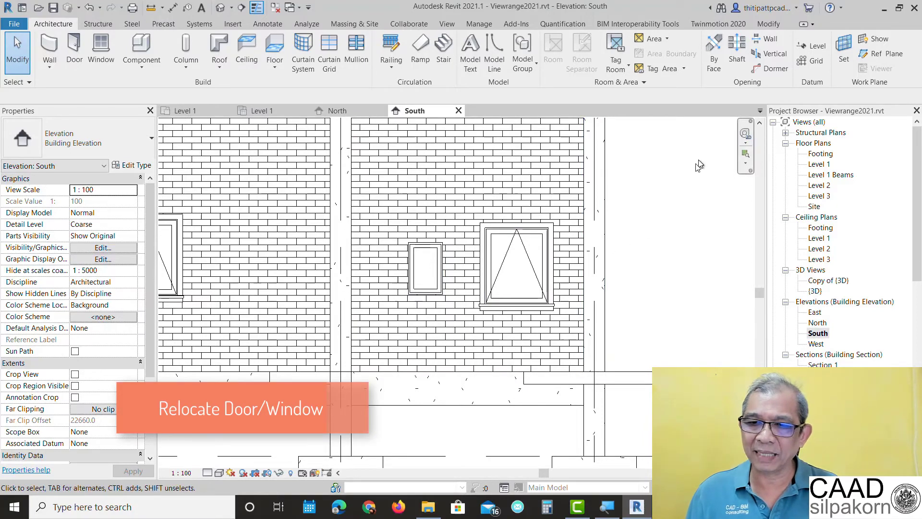
Step: Open the Level 1 floor plan and select the awning window in the bottom wall
double_click(818, 164)
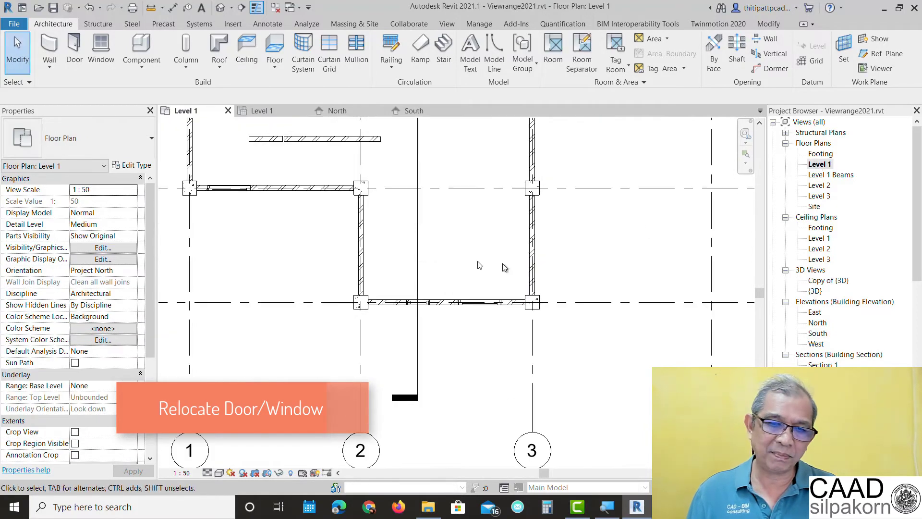
scroll(436, 270, "up", 1)
scroll(447, 253, "up", 2)
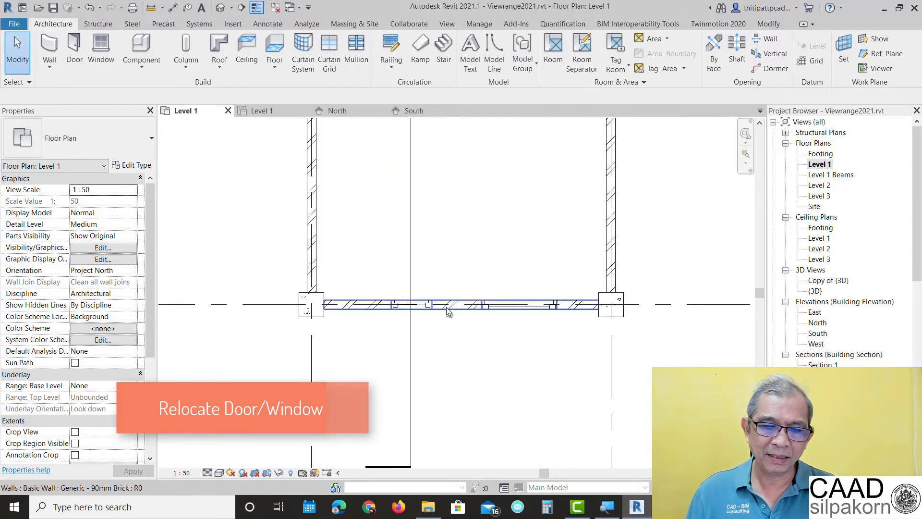
scroll(504, 329, "up", 2)
left_click(549, 307)
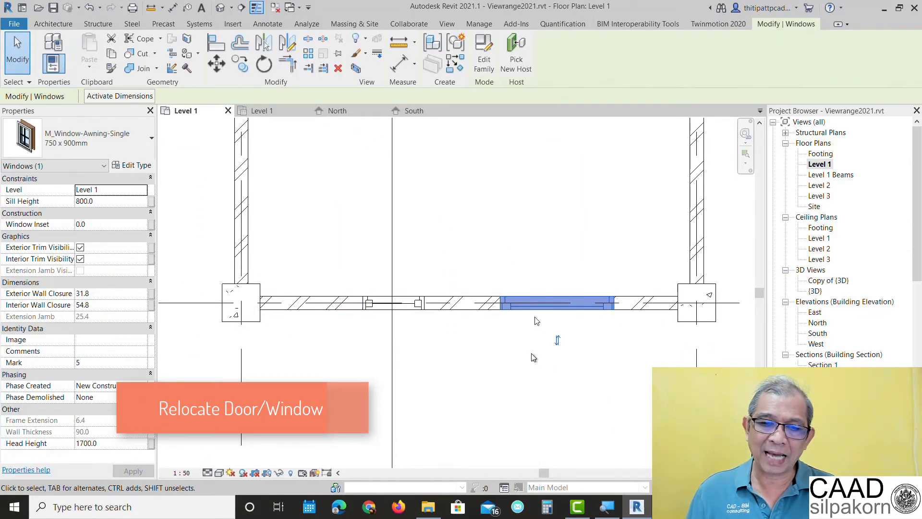
scroll(595, 370, "up", 1)
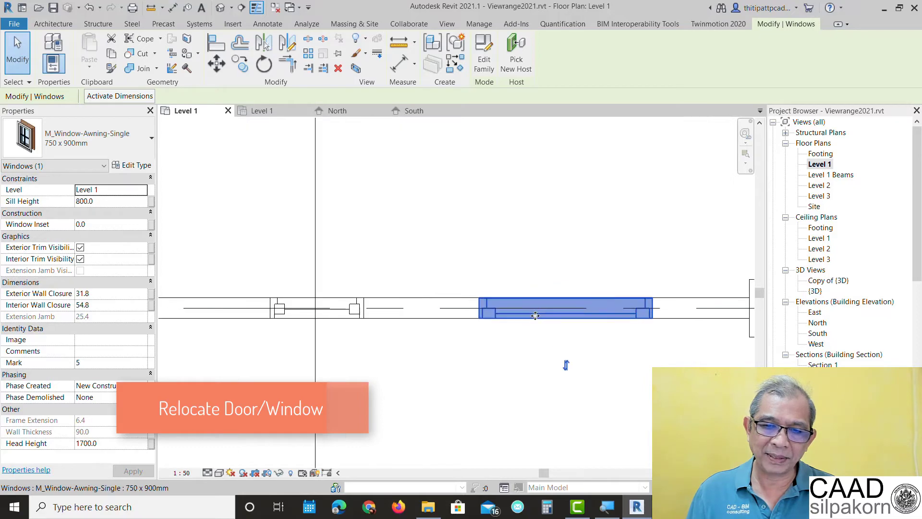
scroll(595, 370, "up", 1)
Step: Slide the awning window left to a new spot along the bottom brick wall
left_click(499, 256)
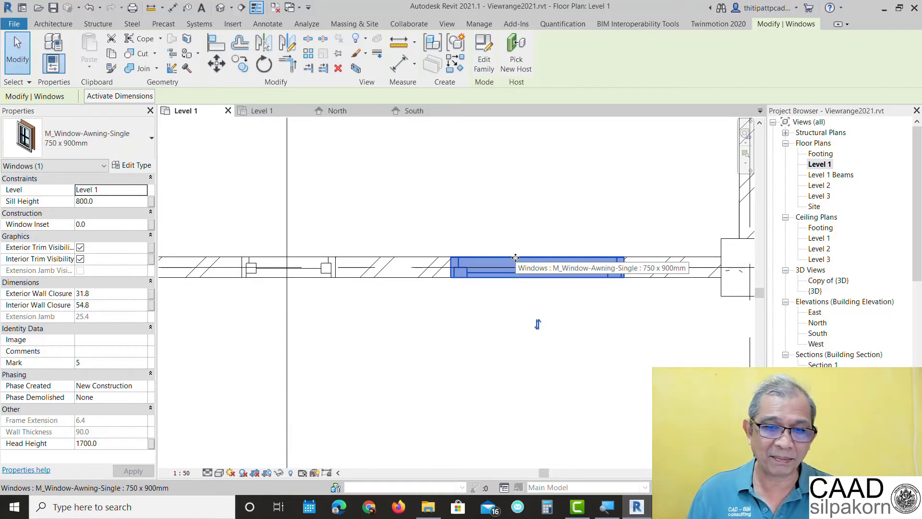
mouse_move(499, 256)
left_mouse_down()
mouse_move(442, 259)
mouse_move(463, 363)
mouse_move(440, 317)
mouse_move(485, 200)
mouse_move(463, 303)
mouse_move(479, 225)
left_mouse_up()
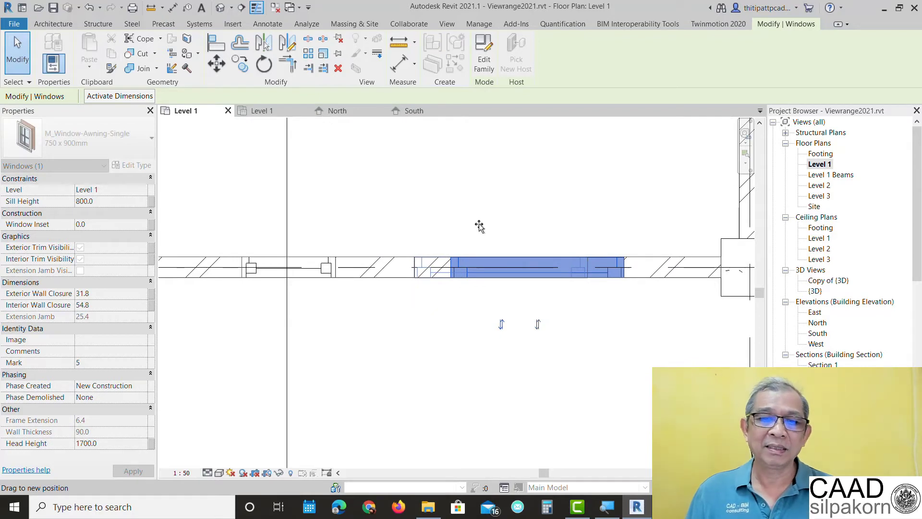
mouse_move(479, 226)
left_mouse_down()
mouse_move(439, 239)
mouse_move(473, 237)
mouse_move(450, 234)
mouse_move(428, 319)
left_mouse_up()
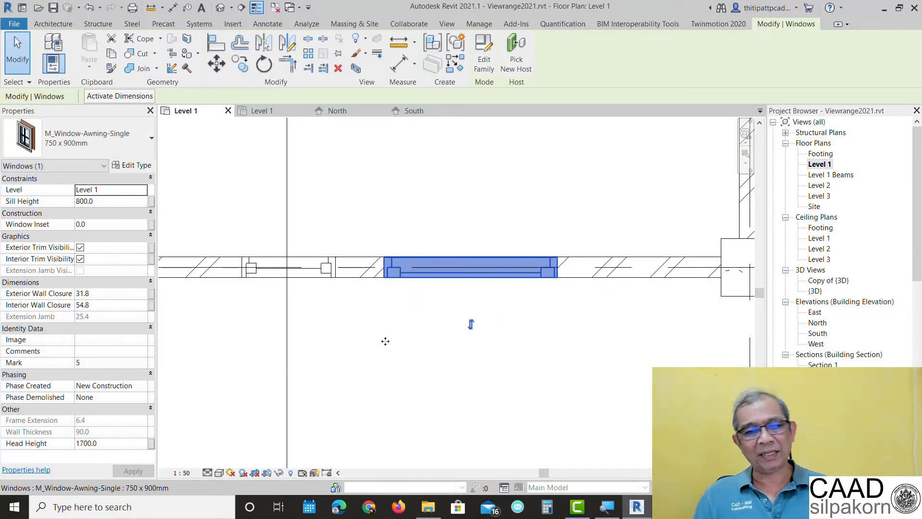
left_click(412, 357)
scroll(400, 363, "down", 2)
scroll(405, 366, "down", 2)
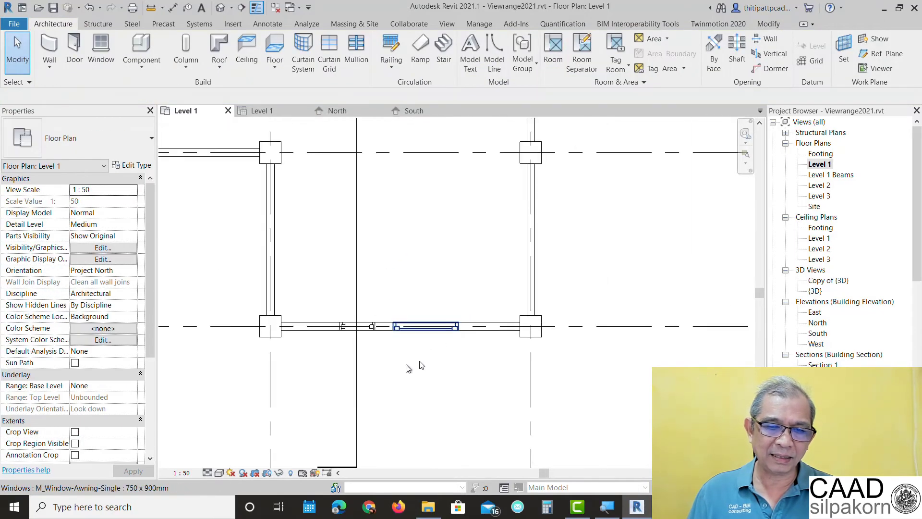
left_click(429, 331)
scroll(432, 385, "down", 1)
scroll(475, 370, "down", 1)
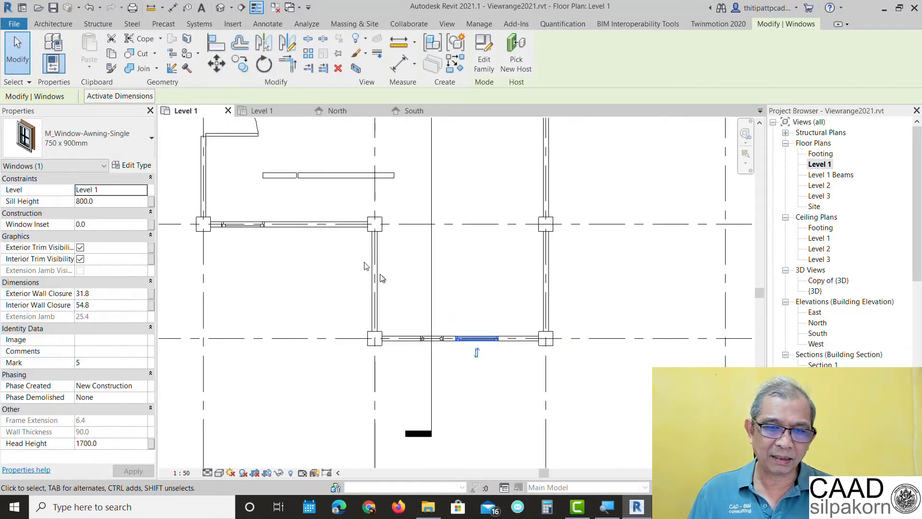
middle_click_drag(381, 278, 465, 324)
middle_click_drag(385, 217, 412, 346)
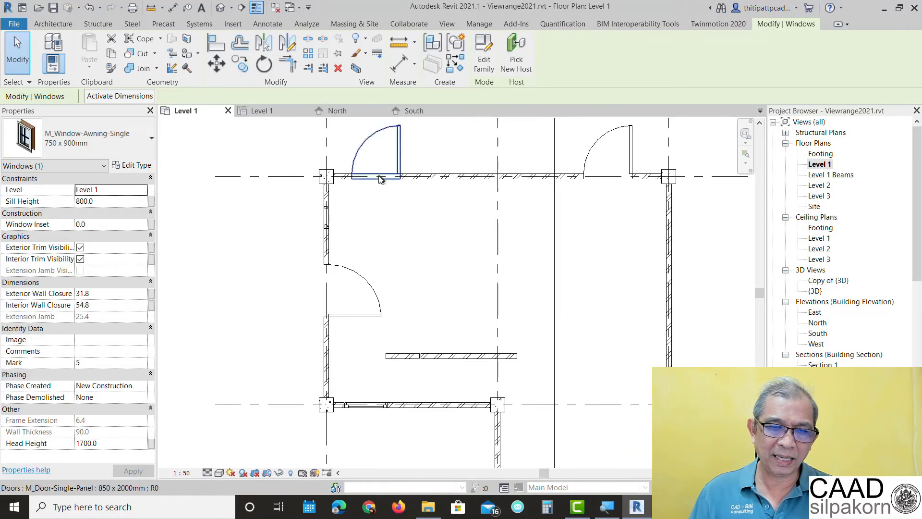
Step: Move the upper-left door so its opening sits 600 from the wall corner instead of 400
scroll(381, 180, "up", 2)
scroll(405, 303, "up", 1)
left_click(416, 235)
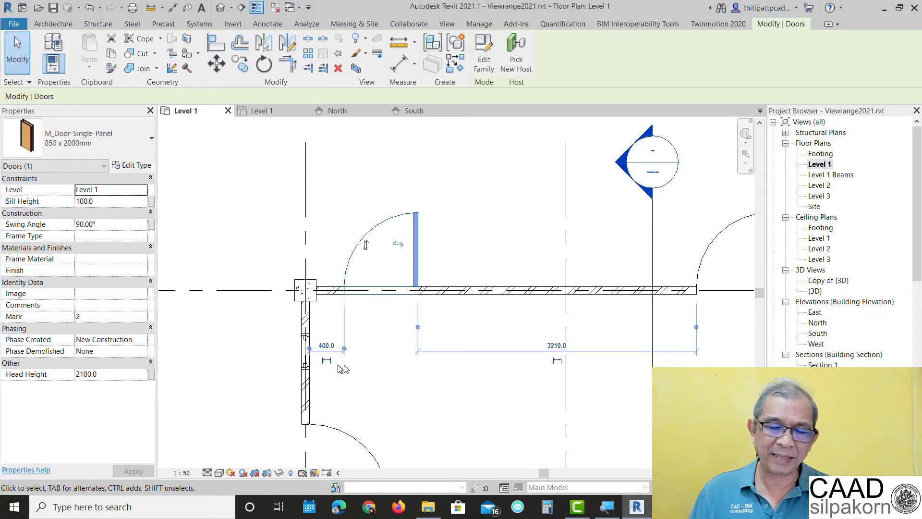
middle_click_drag(445, 375, 385, 339)
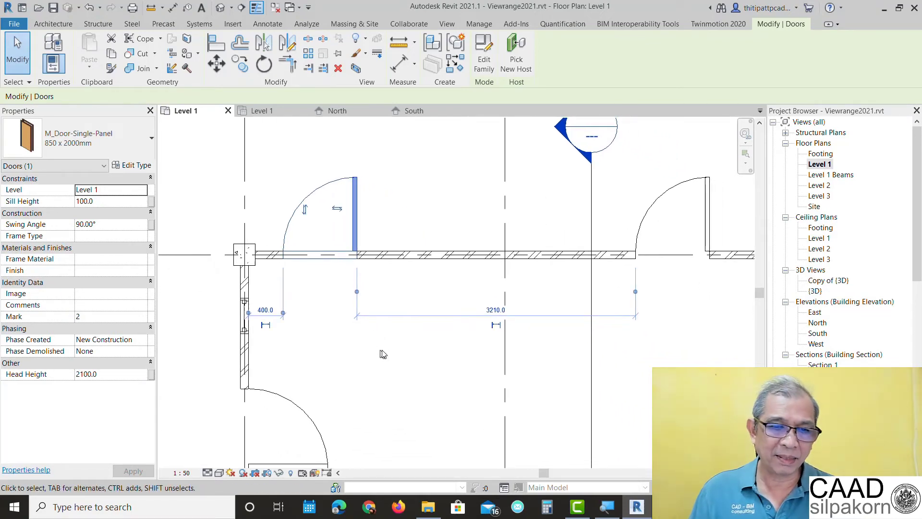
scroll(276, 268, "up", 2)
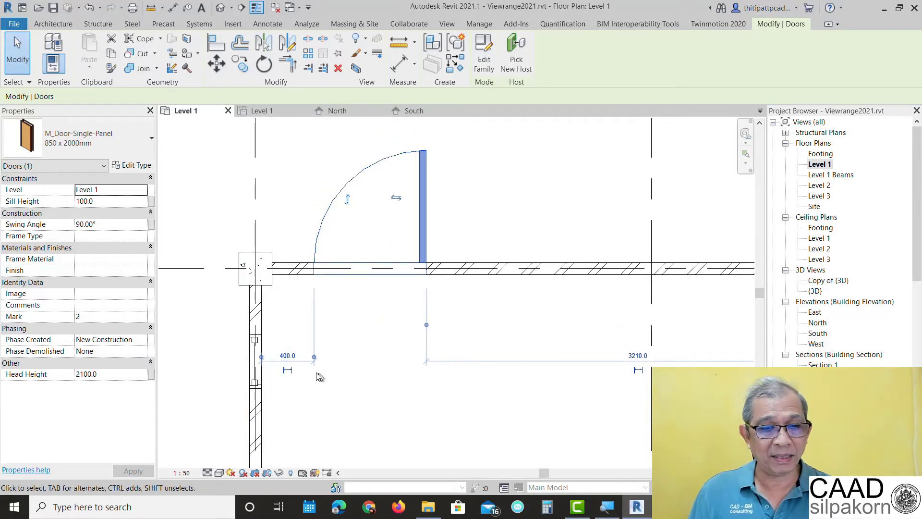
left_click(289, 356)
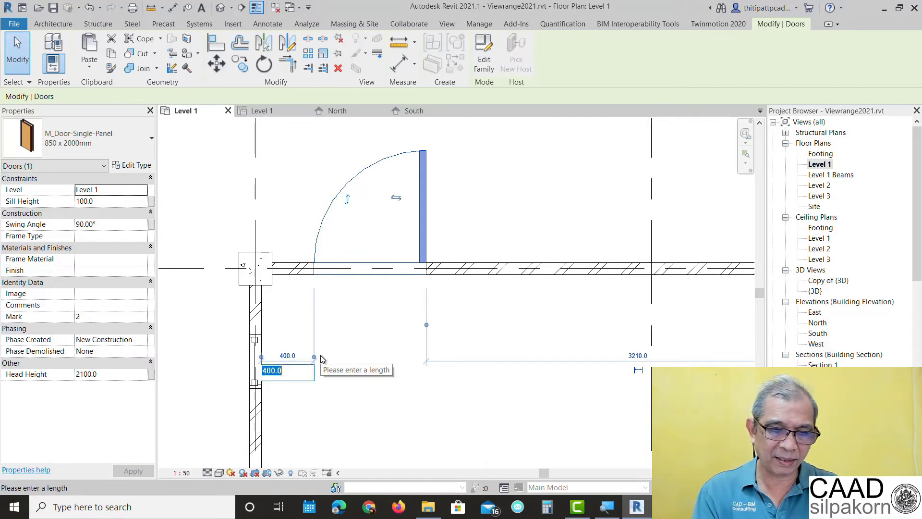
type("600")
key("Return")
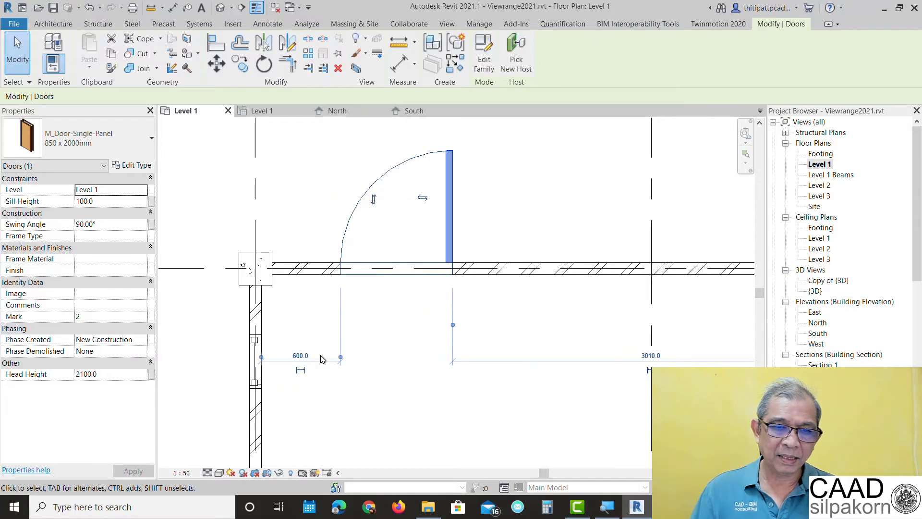
left_click(415, 392)
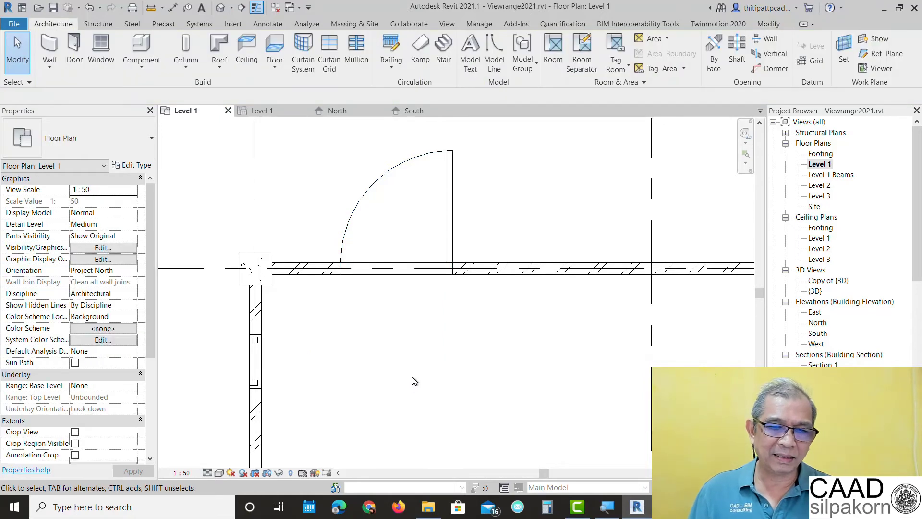
scroll(415, 380, "down", 2)
scroll(411, 383, "down", 2)
middle_click_drag(444, 402, 355, 297)
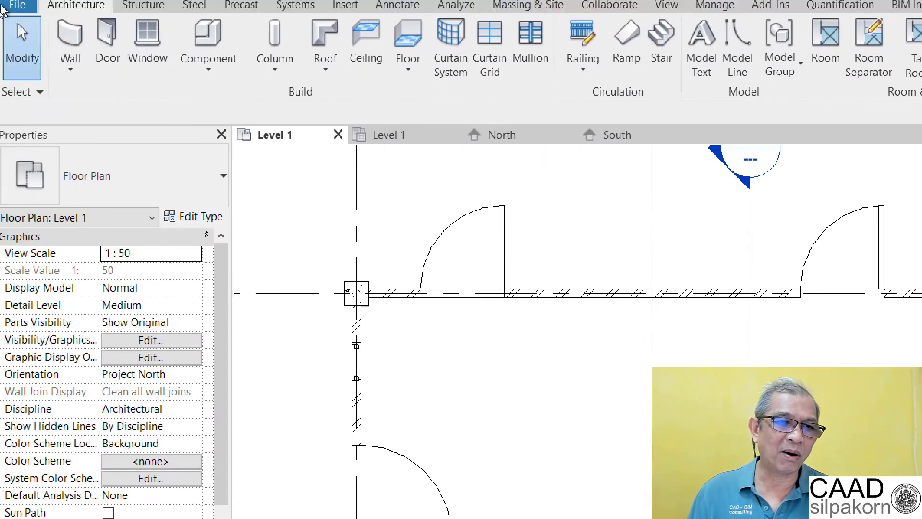
Step: Start Place a Component and browse its type list without changing the type
key("super+Tab")
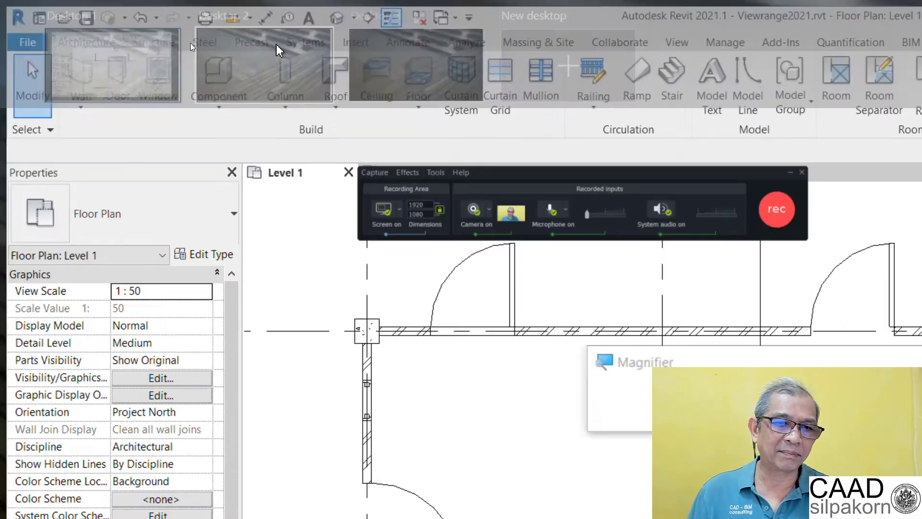
left_click(87, 77)
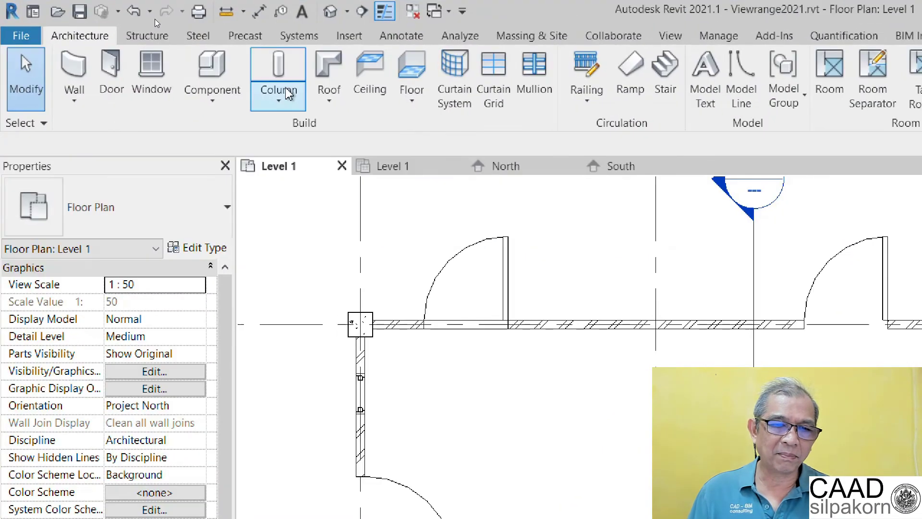
left_click(211, 96)
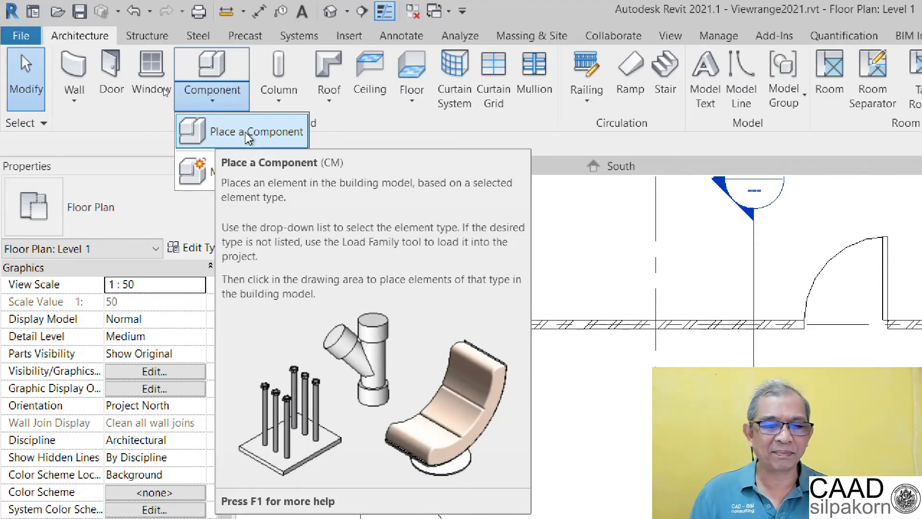
left_click(247, 137)
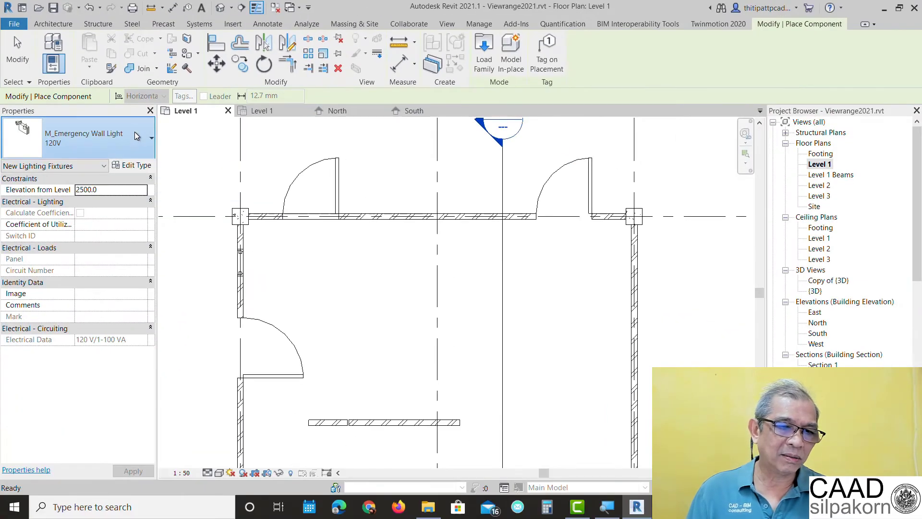
left_click(135, 136)
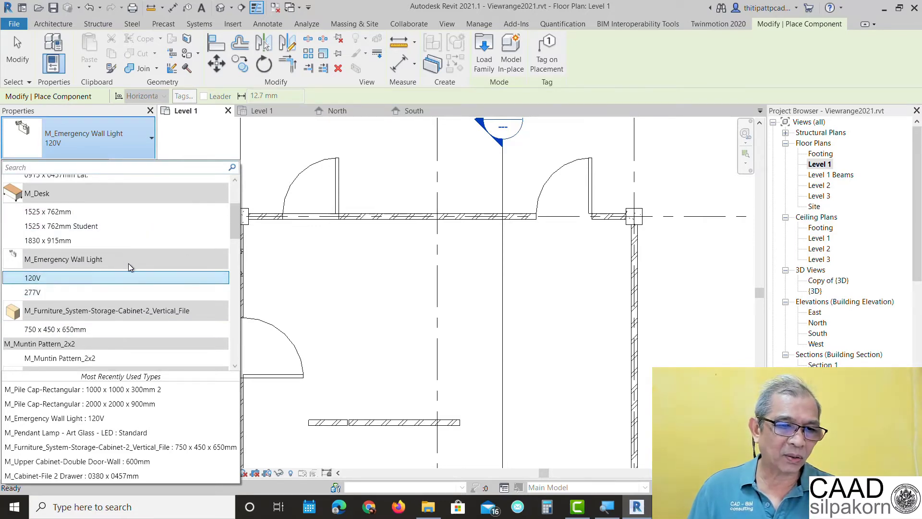
scroll(128, 263, "down", 5)
scroll(128, 263, "down", 3)
scroll(129, 261, "up", 1)
scroll(128, 261, "up", 2)
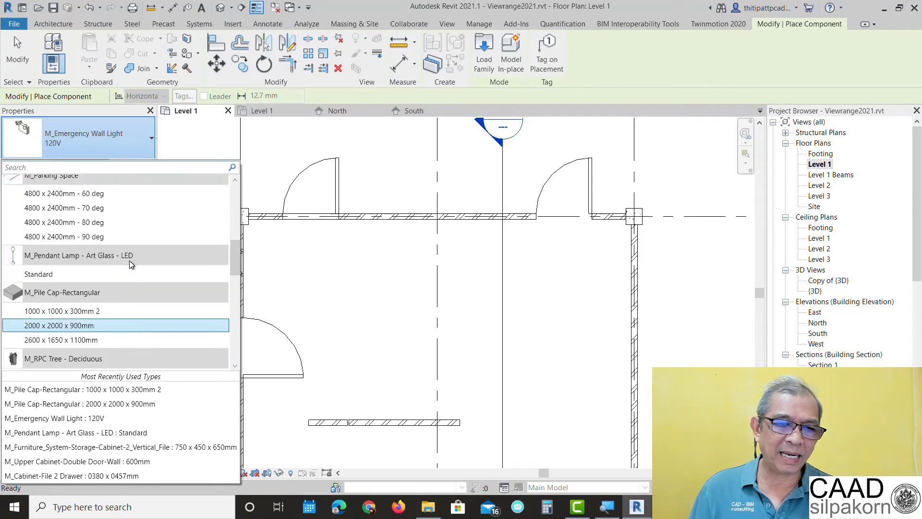
scroll(128, 260, "up", 2)
scroll(130, 262, "up", 3)
scroll(131, 269, "up", 1)
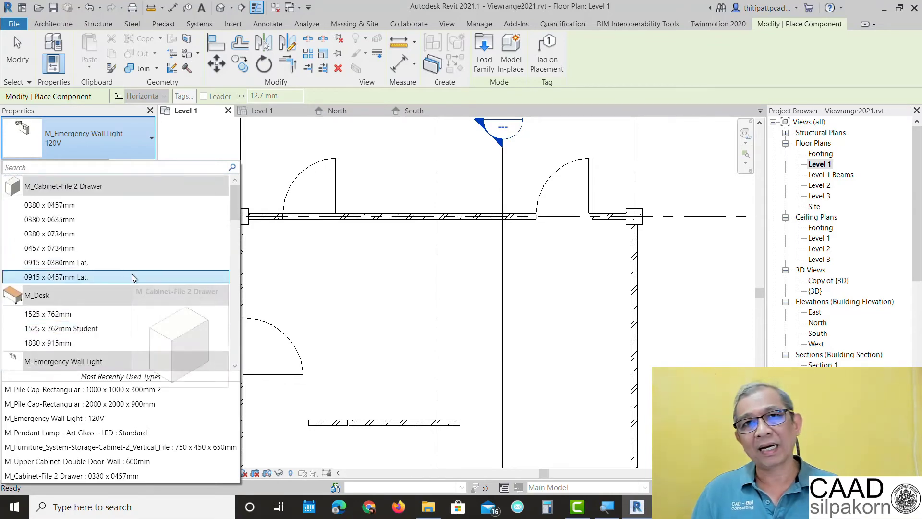
left_click(192, 143)
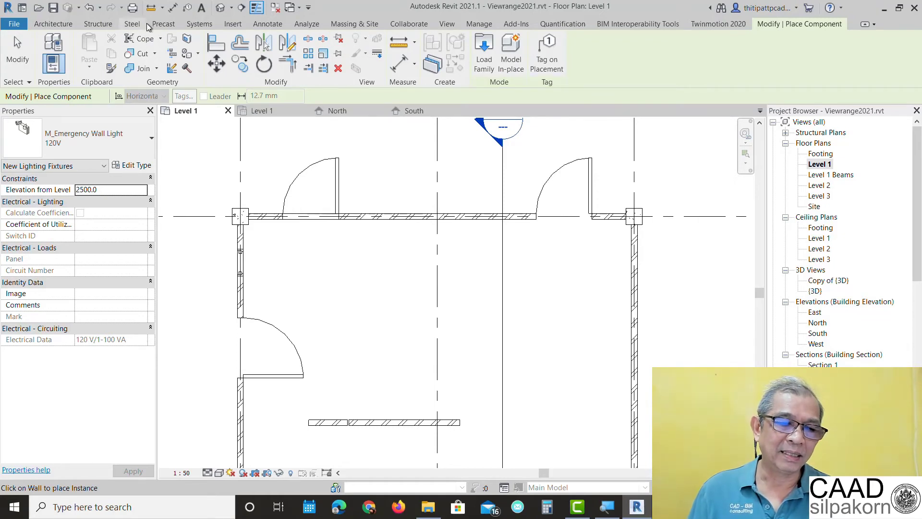
Step: Start the Systems Lighting Fixture tool and browse the lighting fixture types
left_click(196, 24)
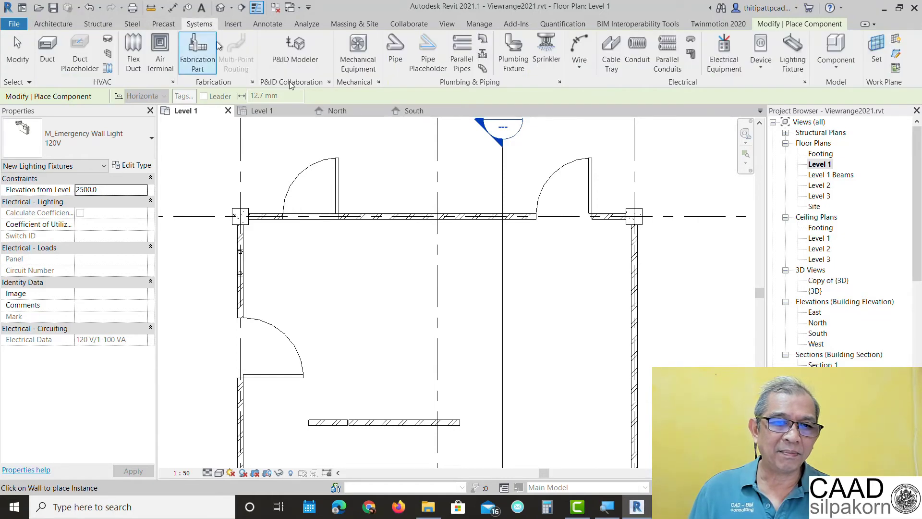
left_click(793, 50)
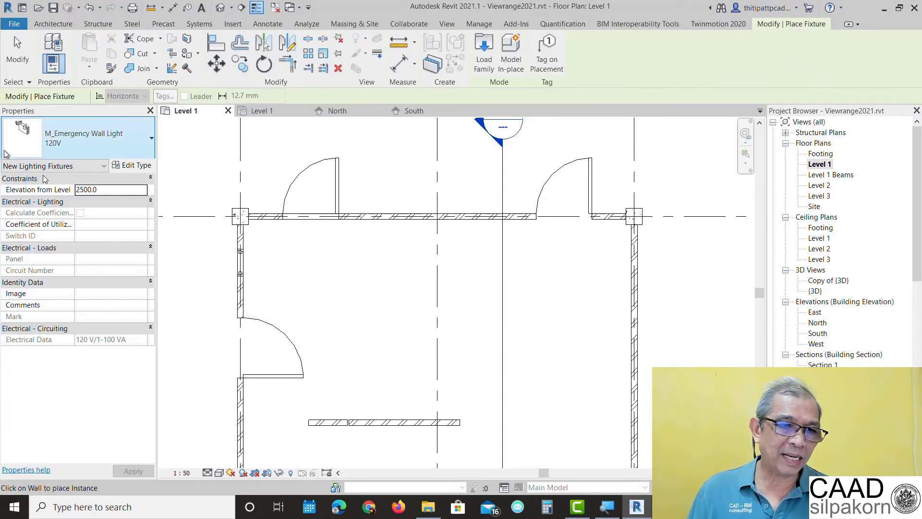
left_click(137, 129)
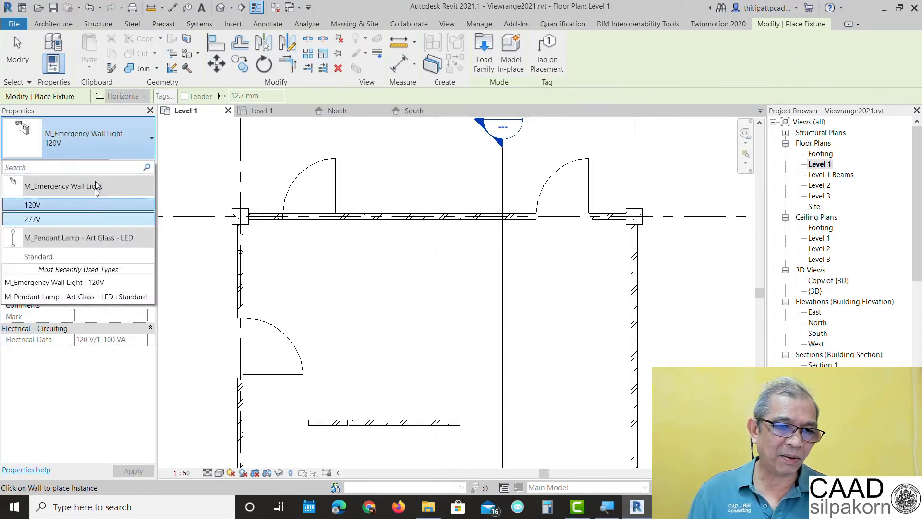
left_click_drag(96, 208, 141, 193)
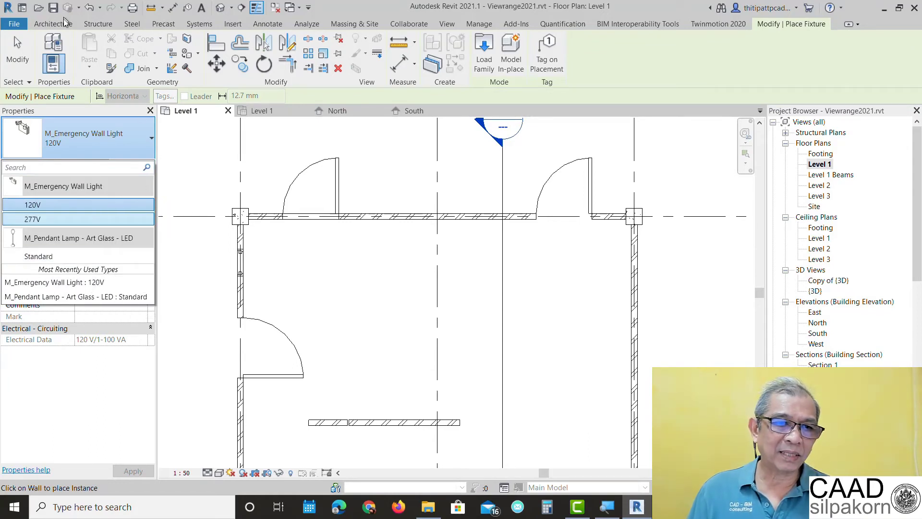
Step: Start a Parking Component with the M_Parking Space 4800 x 2400mm - 90 deg type
left_click(339, 24)
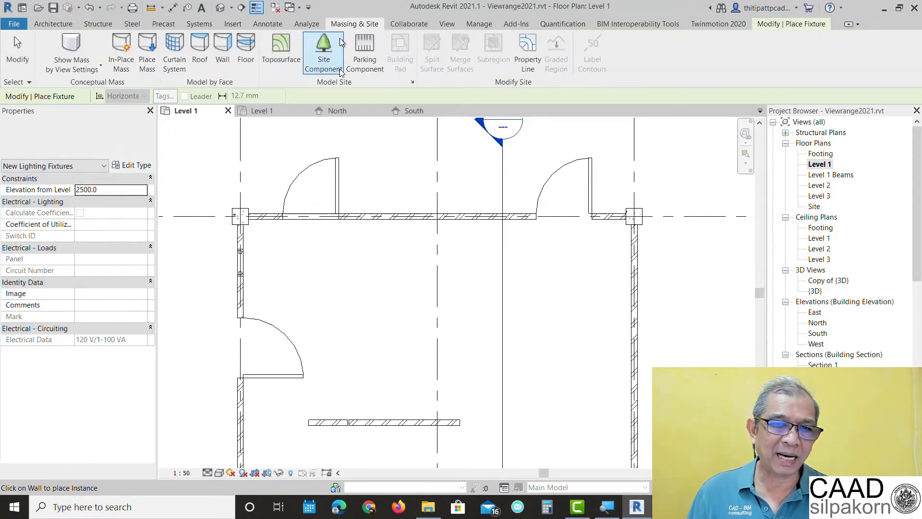
left_click(364, 52)
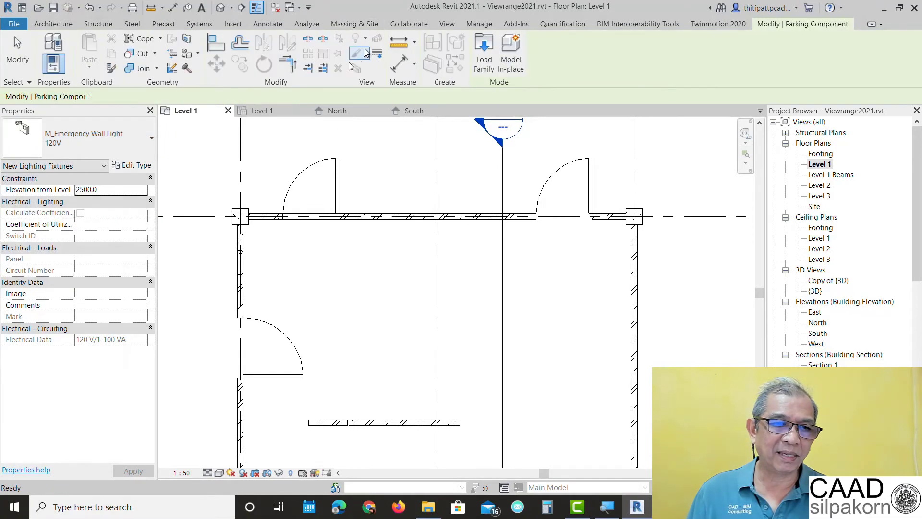
left_click(146, 140)
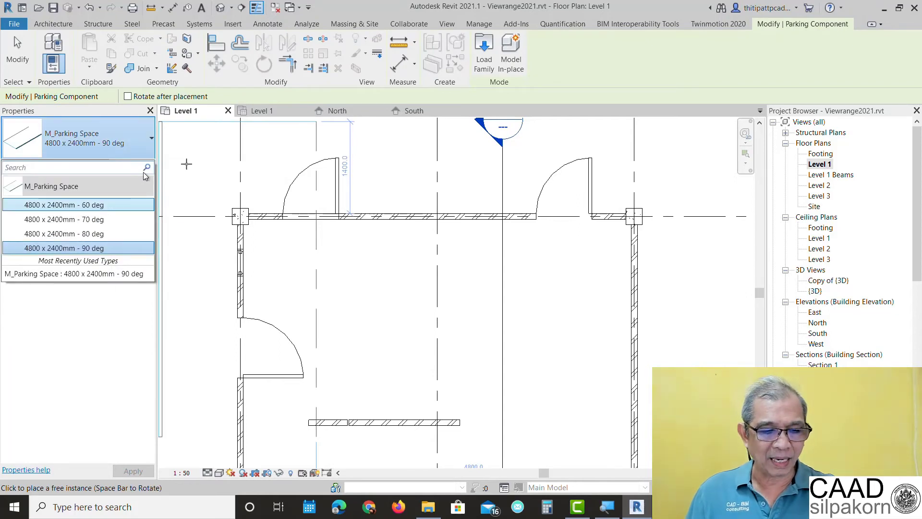
left_click(265, 129)
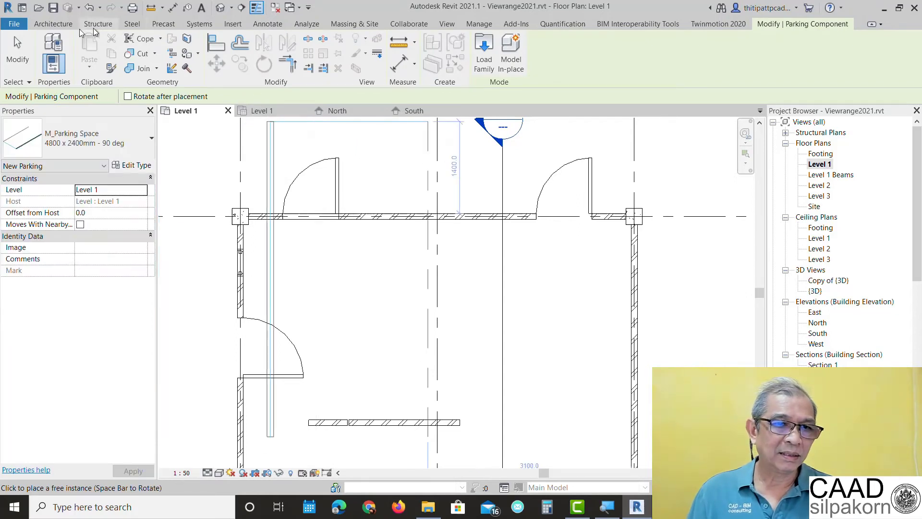
left_click(66, 27)
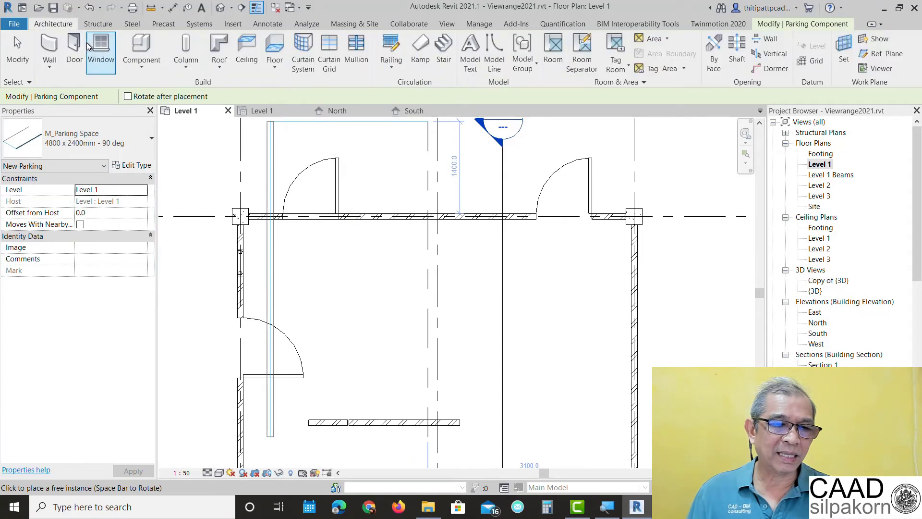
Step: Start Place a Component and browse the M_Desk sizes in the Type Selector
left_click(142, 64)
left_click(152, 88)
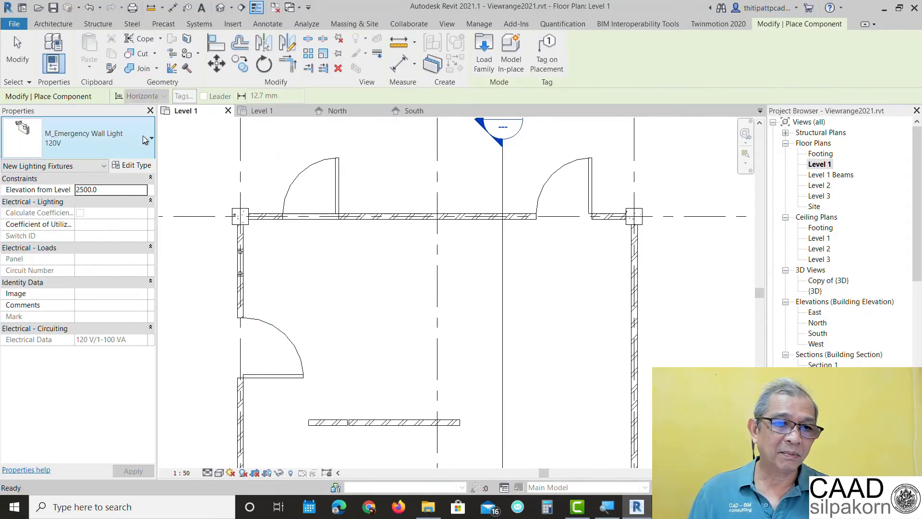
left_click(86, 139)
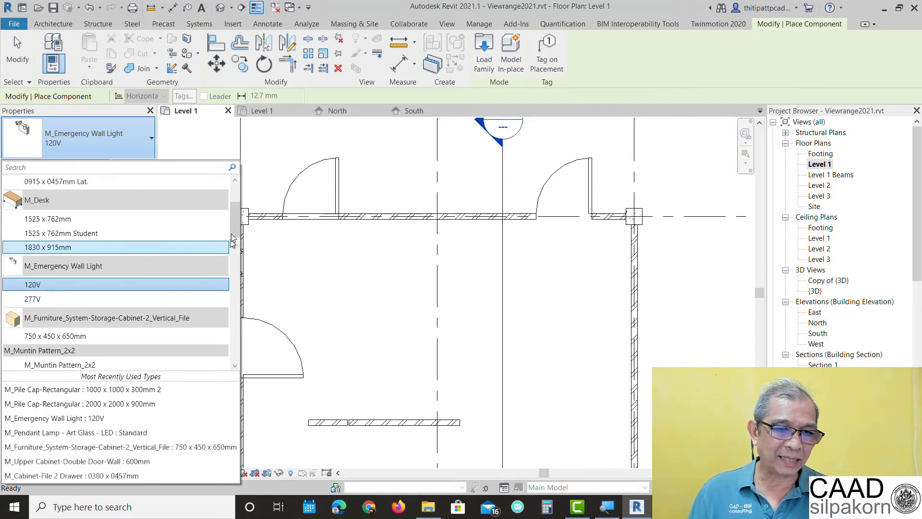
mouse_move(236, 227)
left_mouse_down()
mouse_move(240, 238)
mouse_move(240, 198)
left_mouse_up()
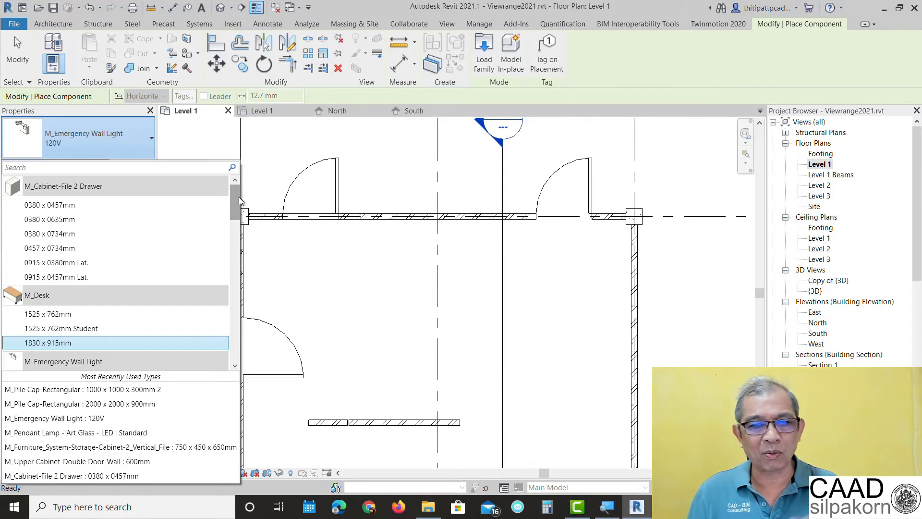
Step: Place two M_Desk 1525 x 762mm desks rotated 90°, stacked beside the upper room's right wall
left_click(71, 314)
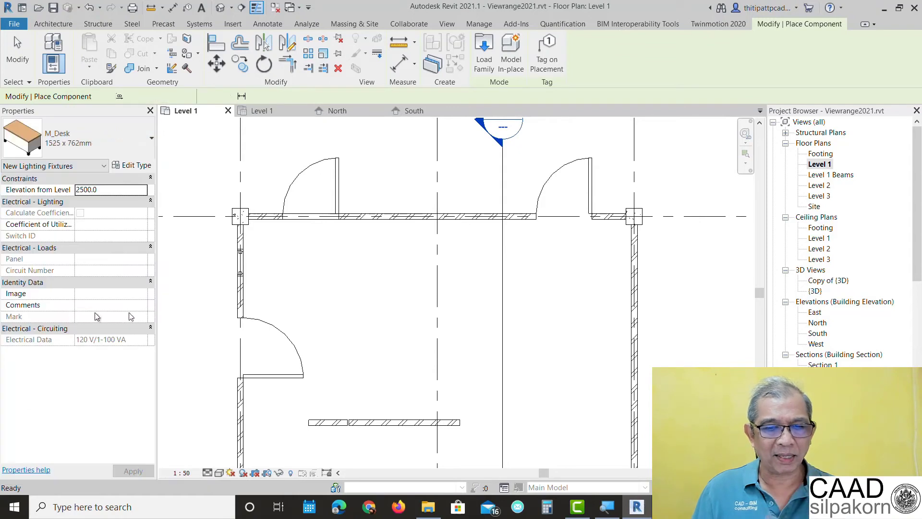
scroll(419, 288, "down", 3)
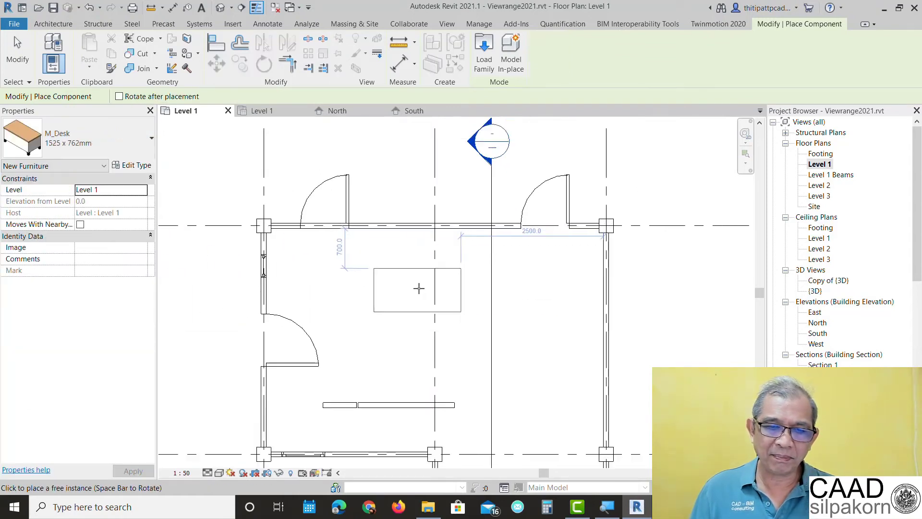
middle_click_drag(426, 308, 383, 251)
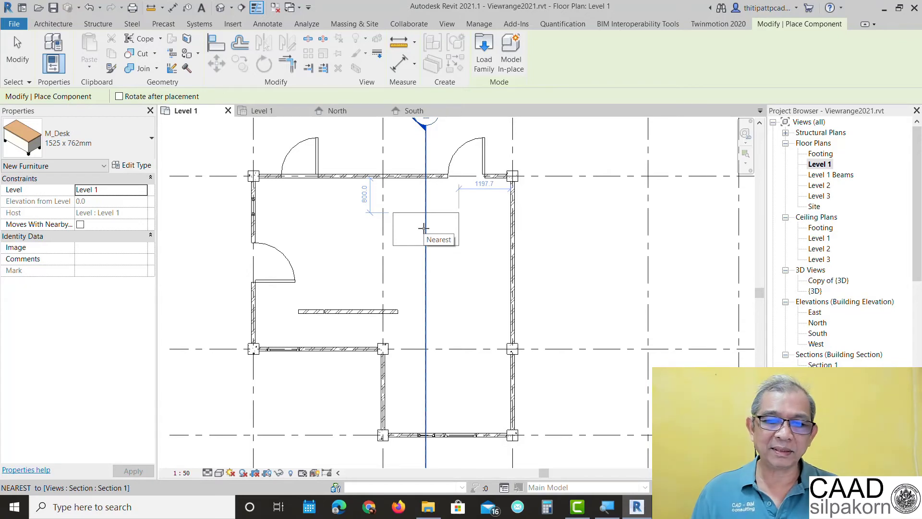
scroll(320, 261, "down", 2)
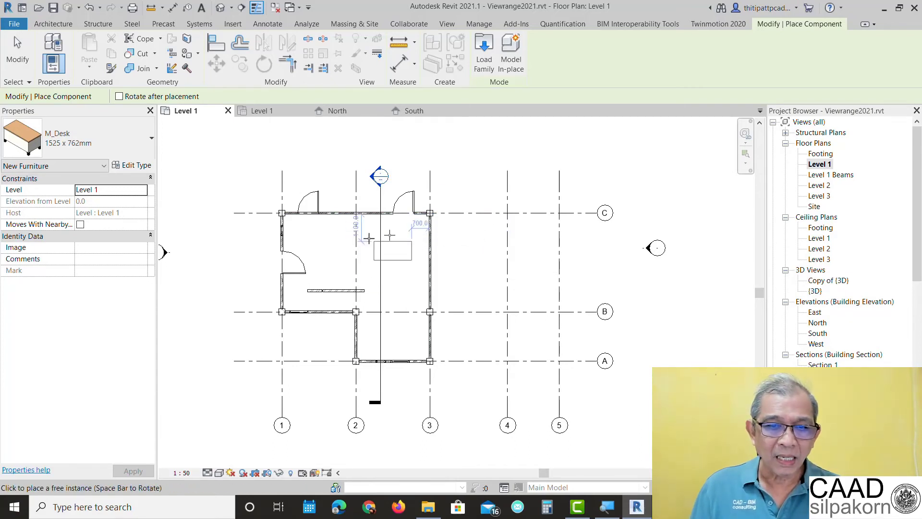
scroll(377, 251, "up", 2)
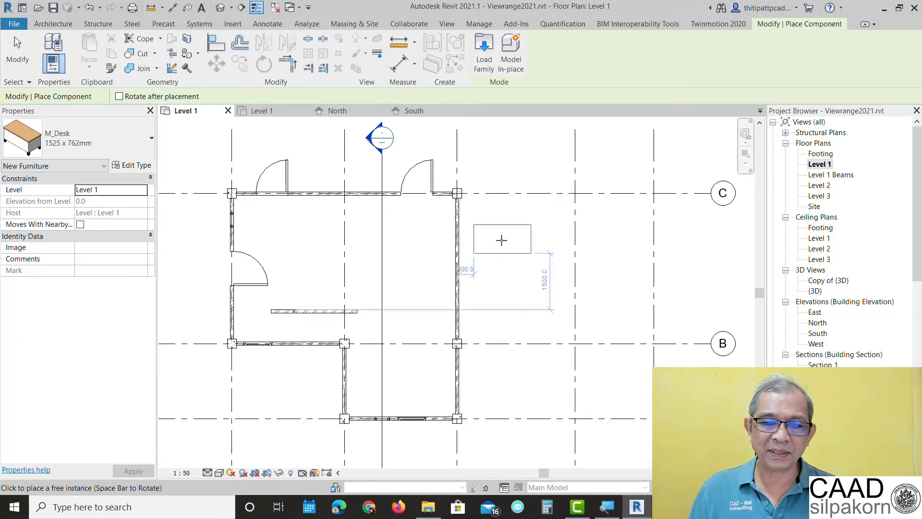
key("space")
key("space")
key("space")
key("space")
key("space")
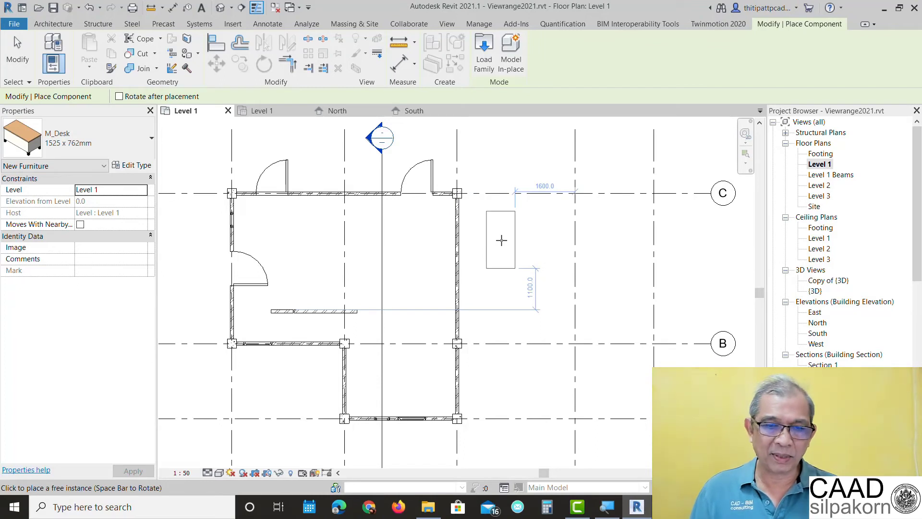
left_click(408, 254)
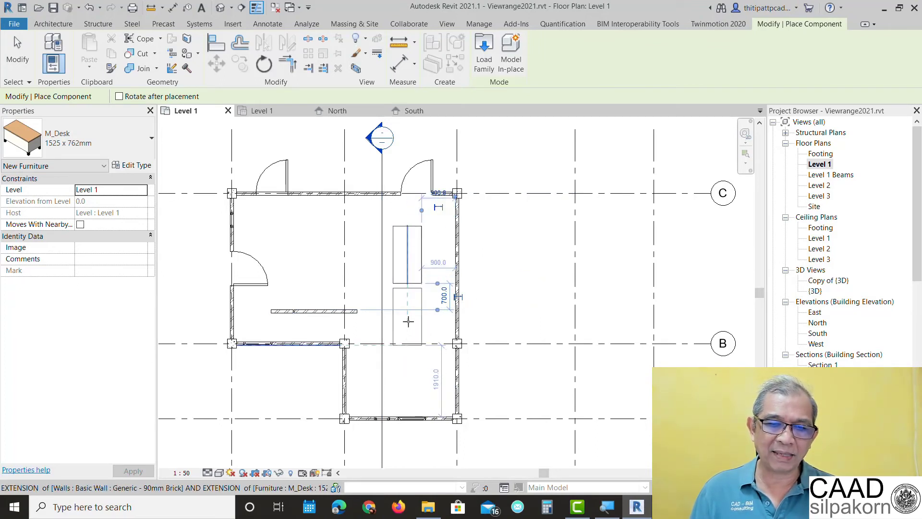
left_click(409, 328)
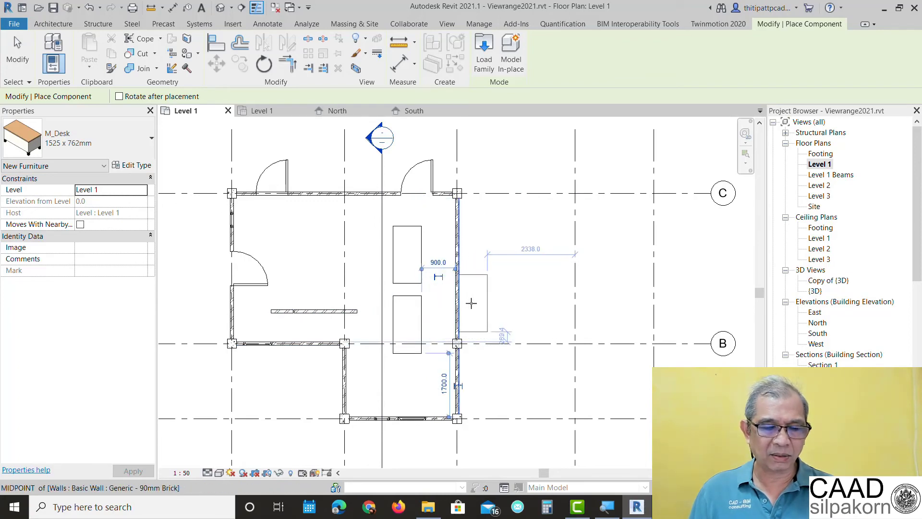
key("Escape")
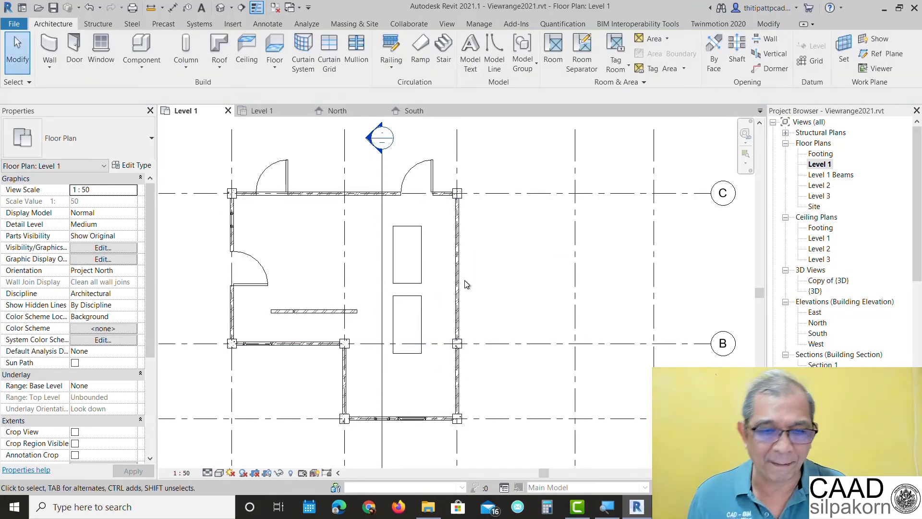
Step: Switch to the Level 1 reflected ceiling plan and zoom in on both rooms
middle_click_drag(486, 242, 495, 227)
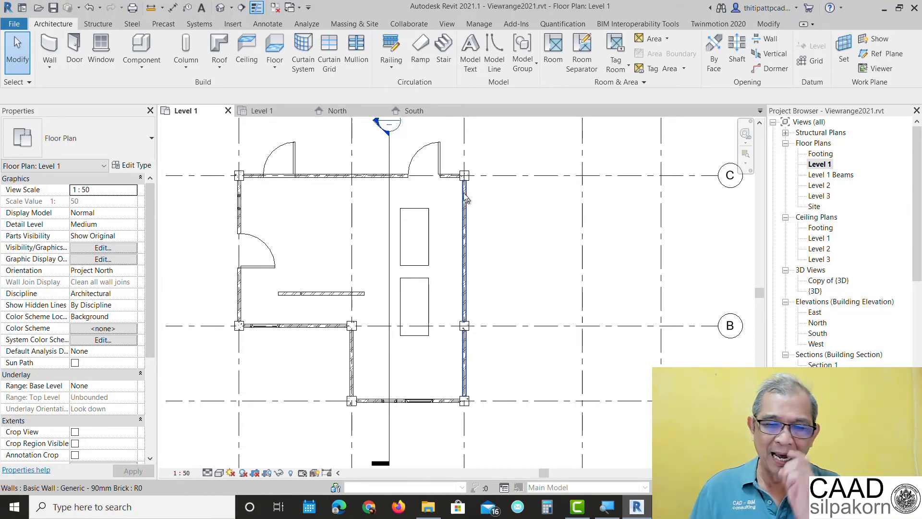
double_click(817, 240)
middle_click_drag(559, 208, 529, 219)
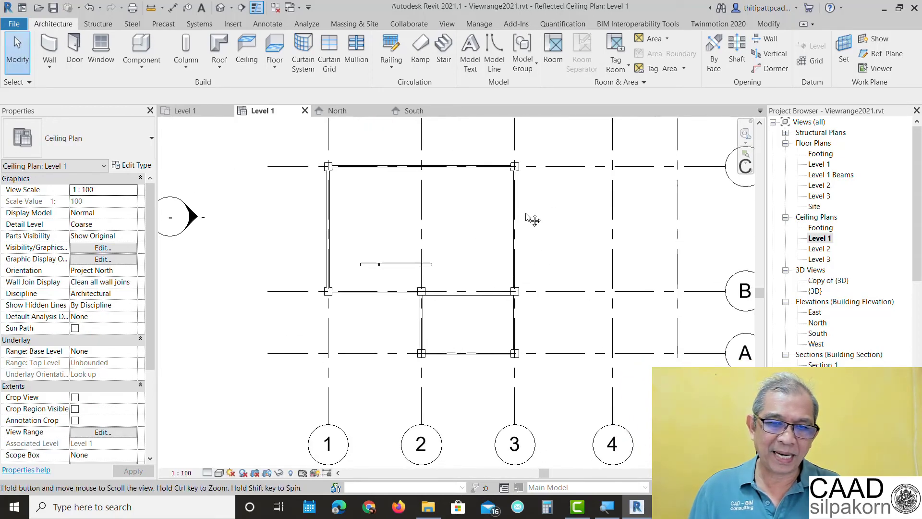
scroll(528, 221, "up", 2)
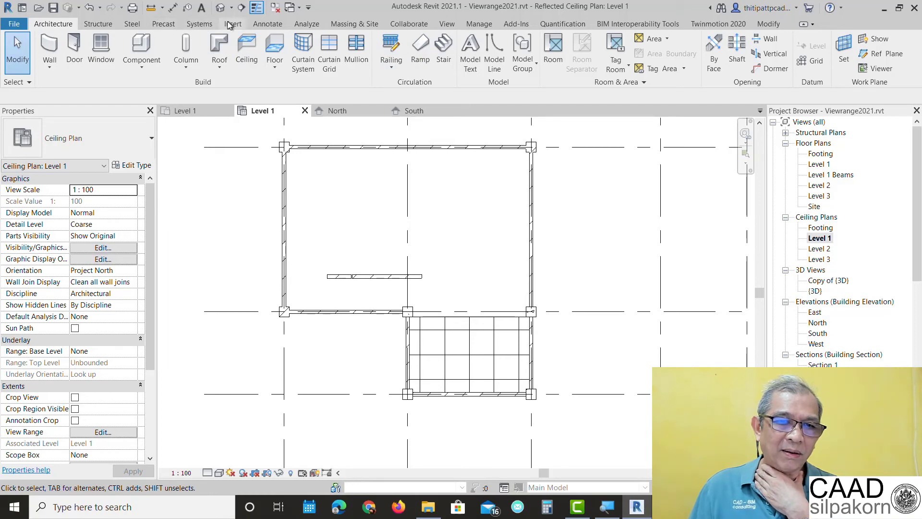
Step: Place an M_Emergency Wall Light on the upper room's wall, then open the fixture type list
left_click(198, 25)
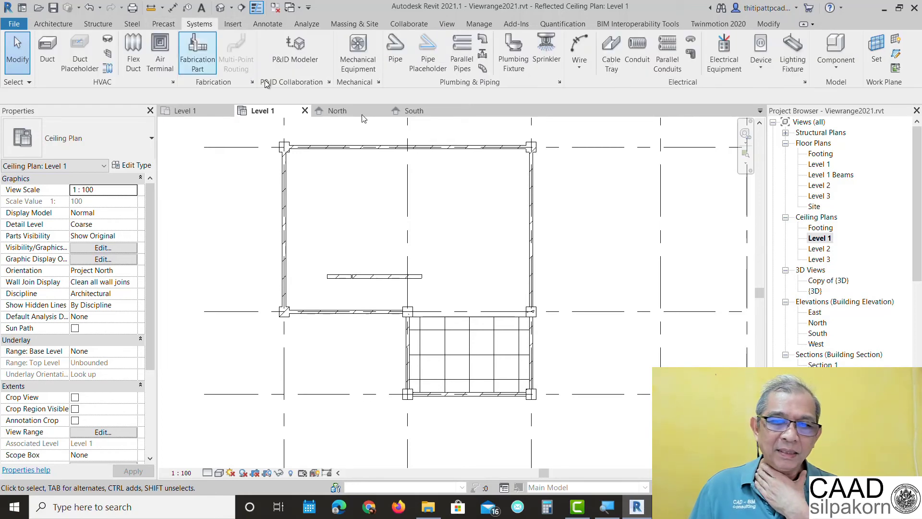
left_click(793, 58)
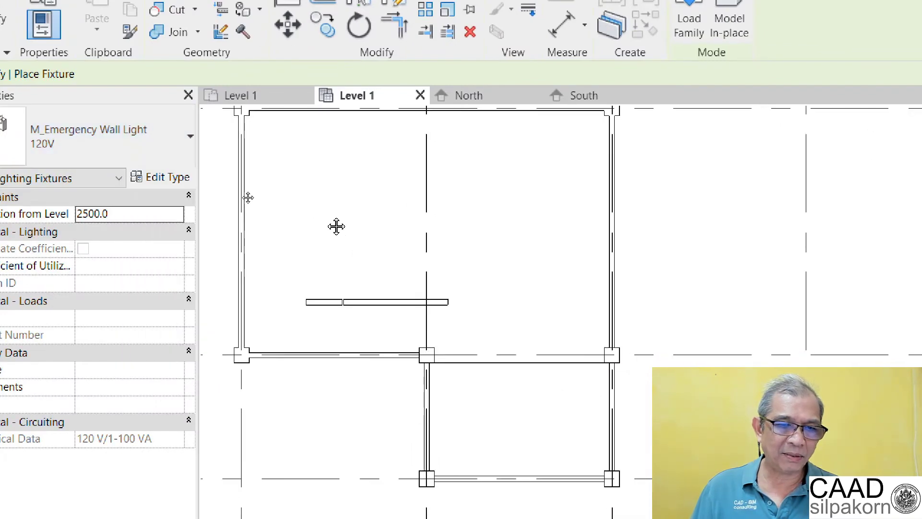
middle_click_drag(494, 272, 339, 255)
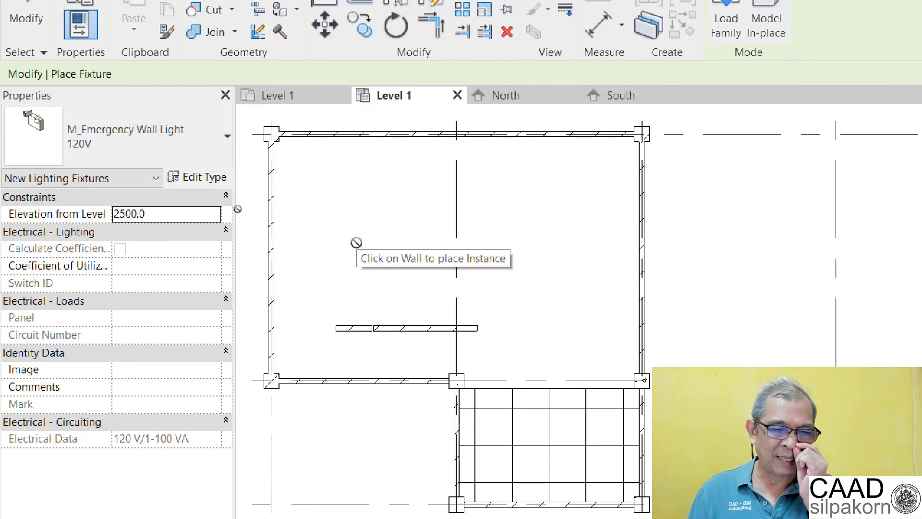
left_click(382, 140)
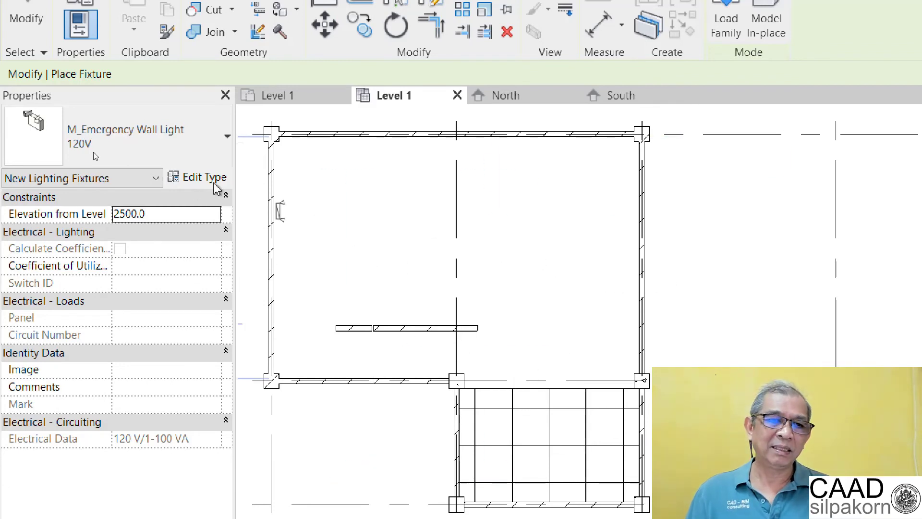
left_click(130, 140)
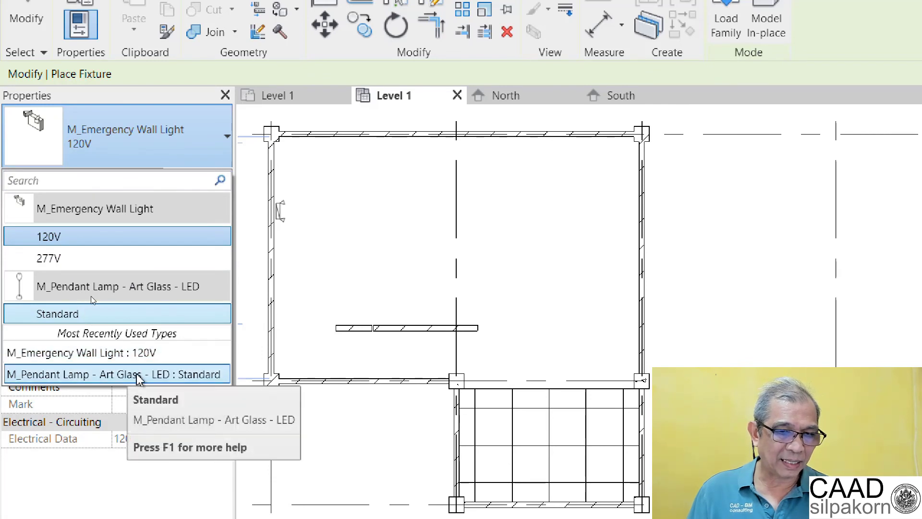
Step: Load the M_Pendant Light - Linear - 1 Lamp family from Lighting > Architectural > Internal
left_click(130, 379)
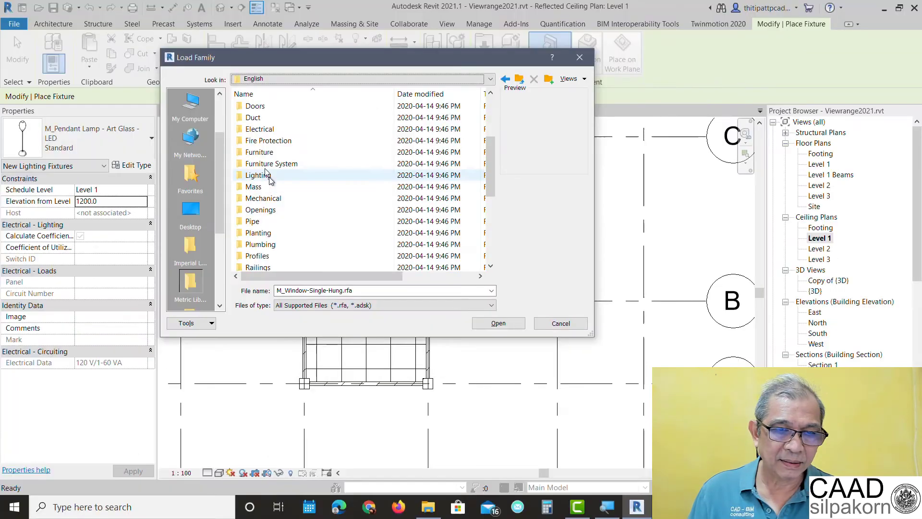
double_click(264, 175)
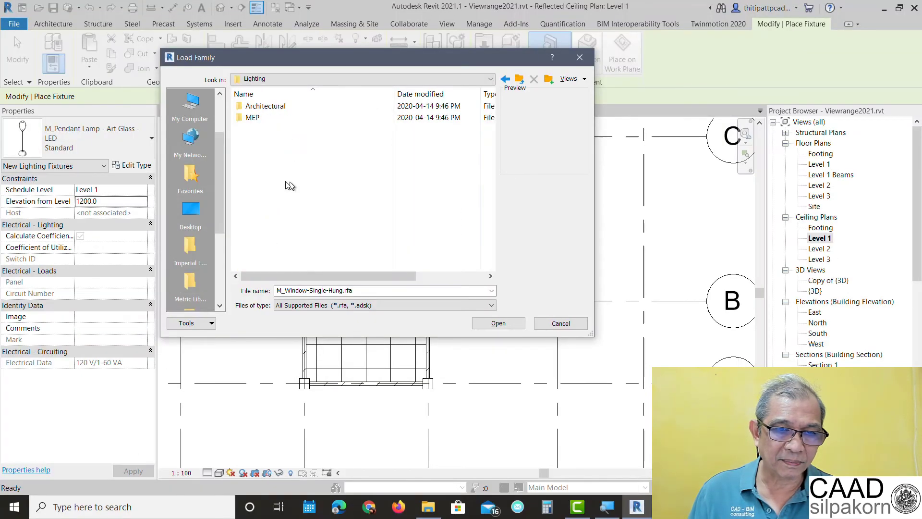
double_click(266, 107)
double_click(259, 118)
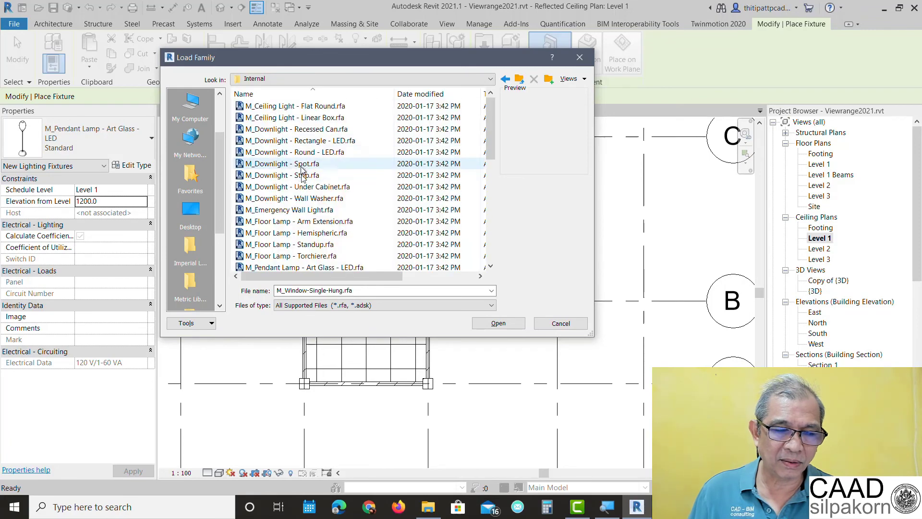
scroll(305, 192, "down", 3)
scroll(308, 207, "down", 3)
left_click(331, 244)
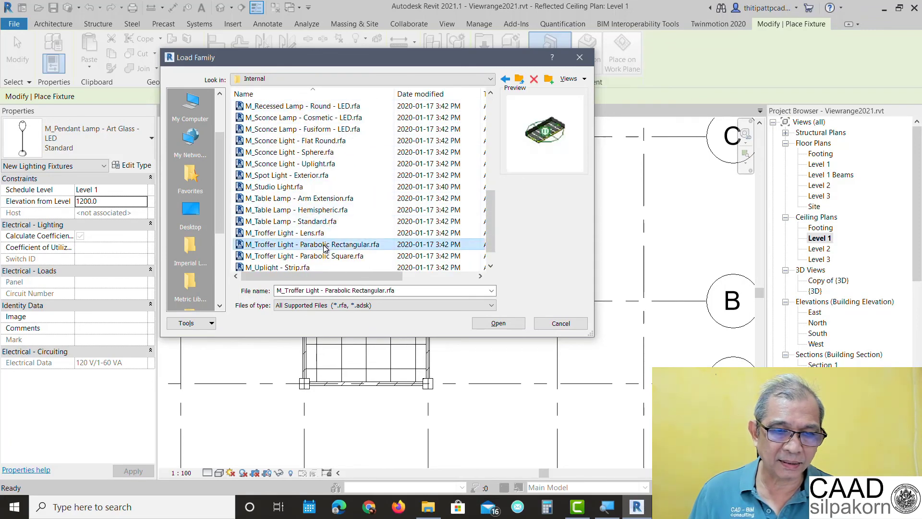
scroll(336, 245, "up", 5)
left_click(498, 323)
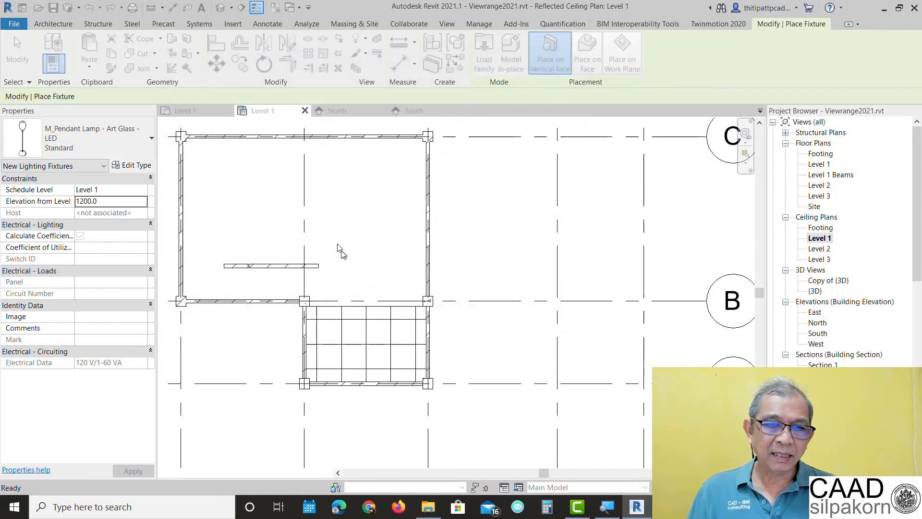
Step: Place a 1200mm - 120V linear pendant light in the lower room's ceiling
left_click(136, 151)
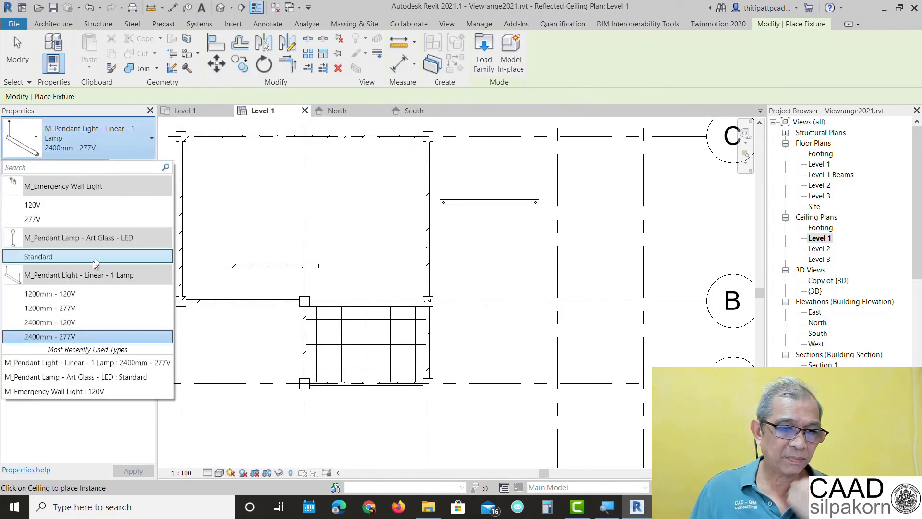
left_click(72, 298)
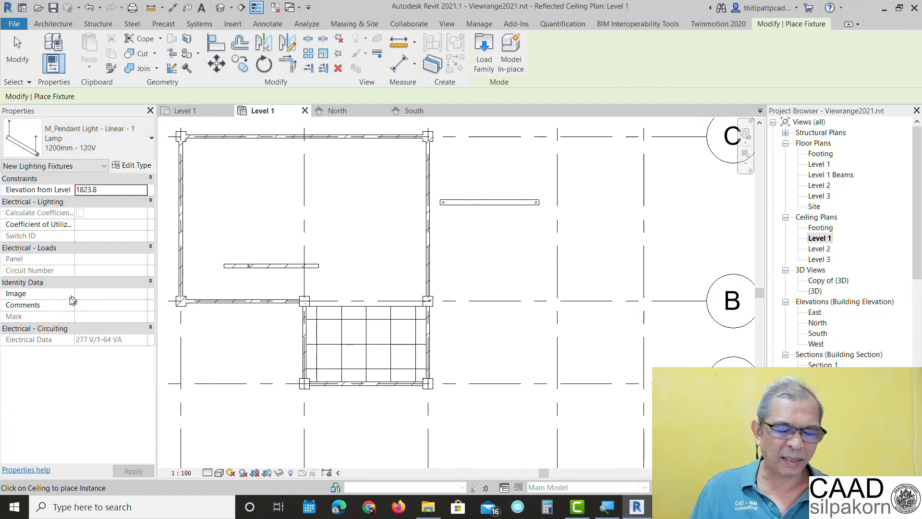
right_click(164, 229)
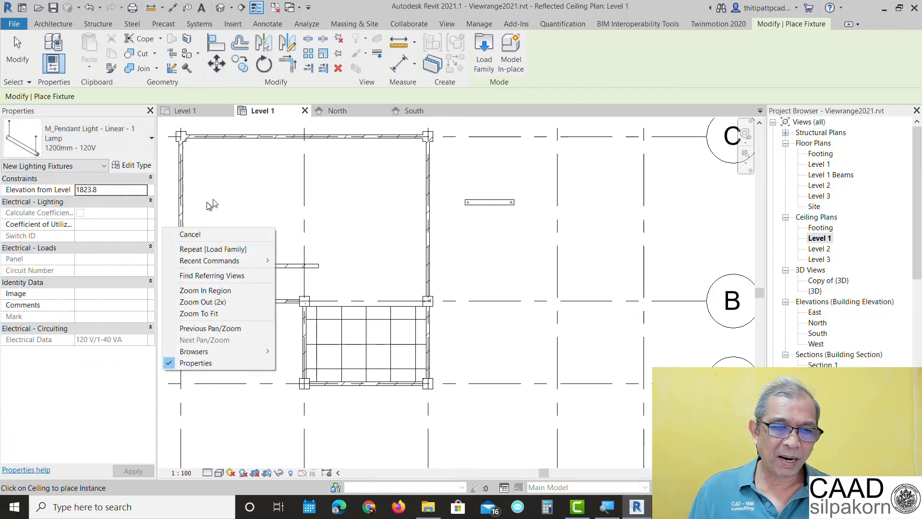
left_click(198, 234)
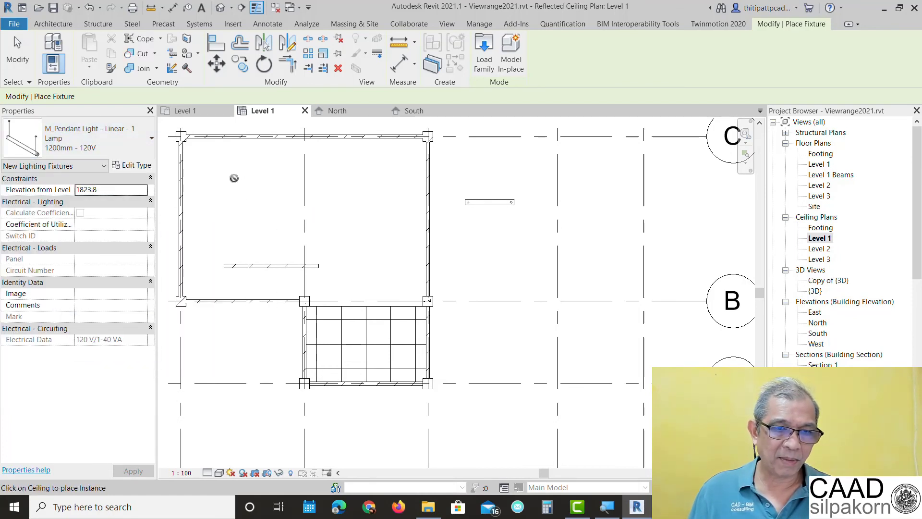
middle_click_drag(248, 192, 308, 213)
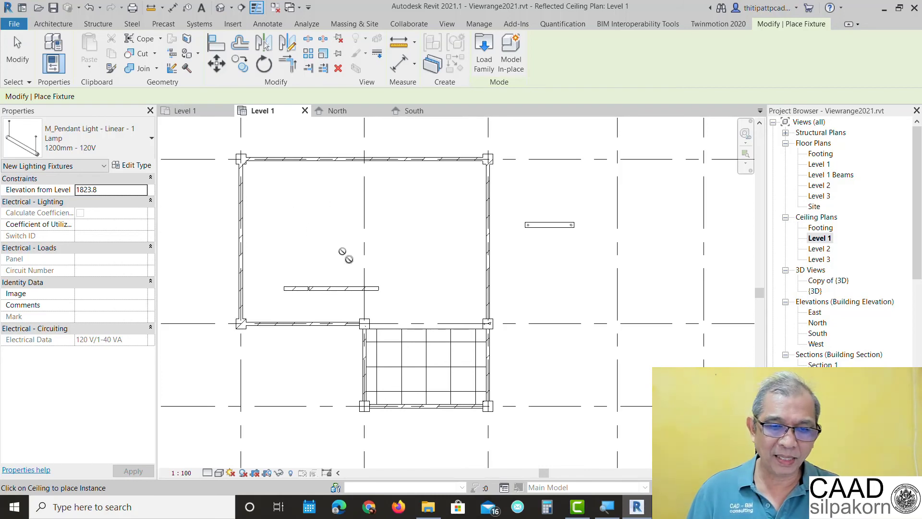
left_click(411, 342)
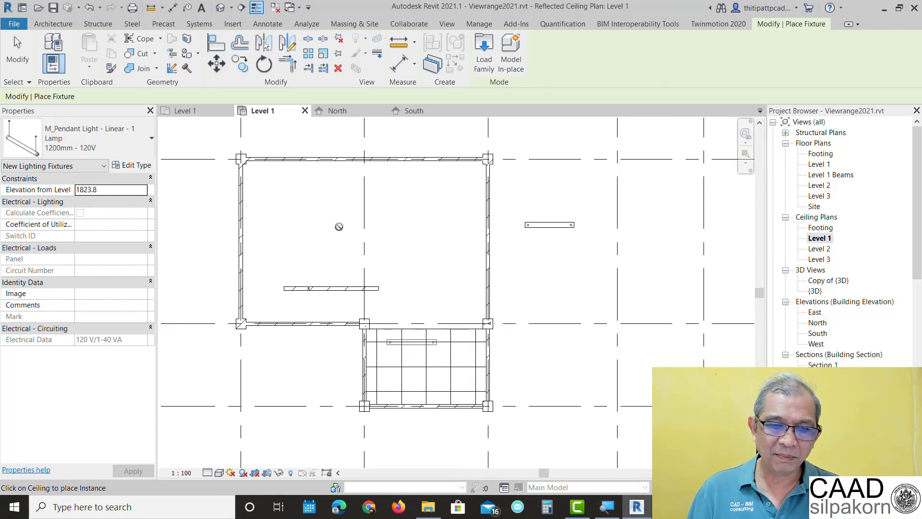